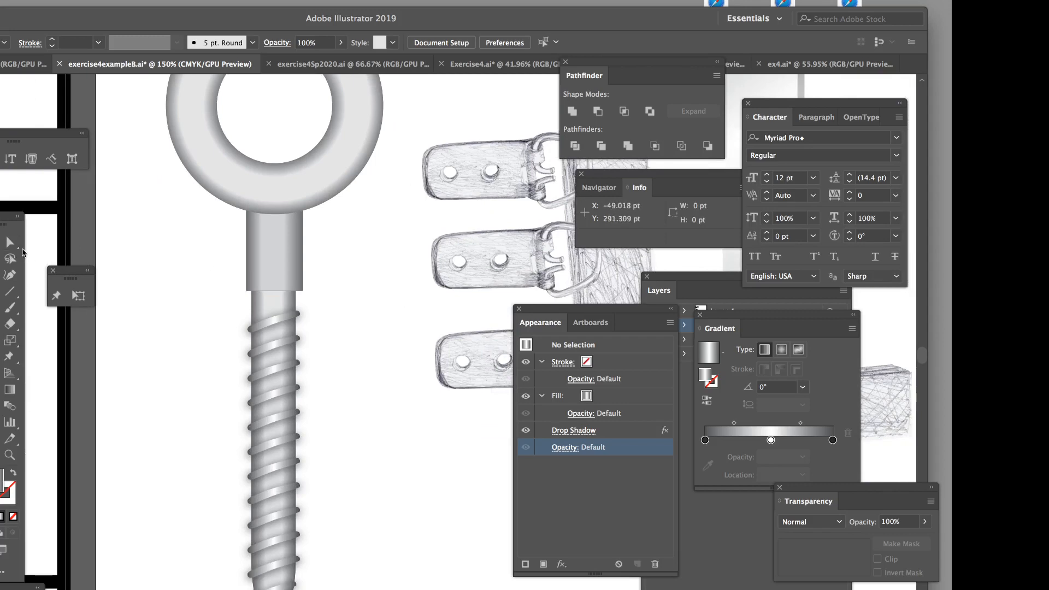
# Step: Ungroup the eye screw artwork into separate objects and clear the selection
pyautogui.click(272, 234)
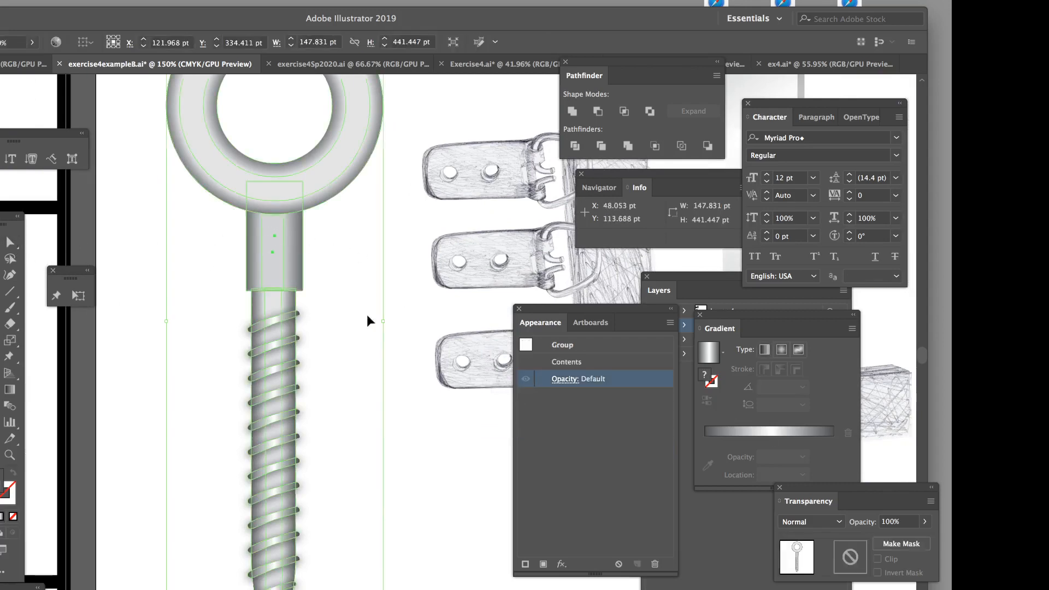
pyautogui.click(67, 0)
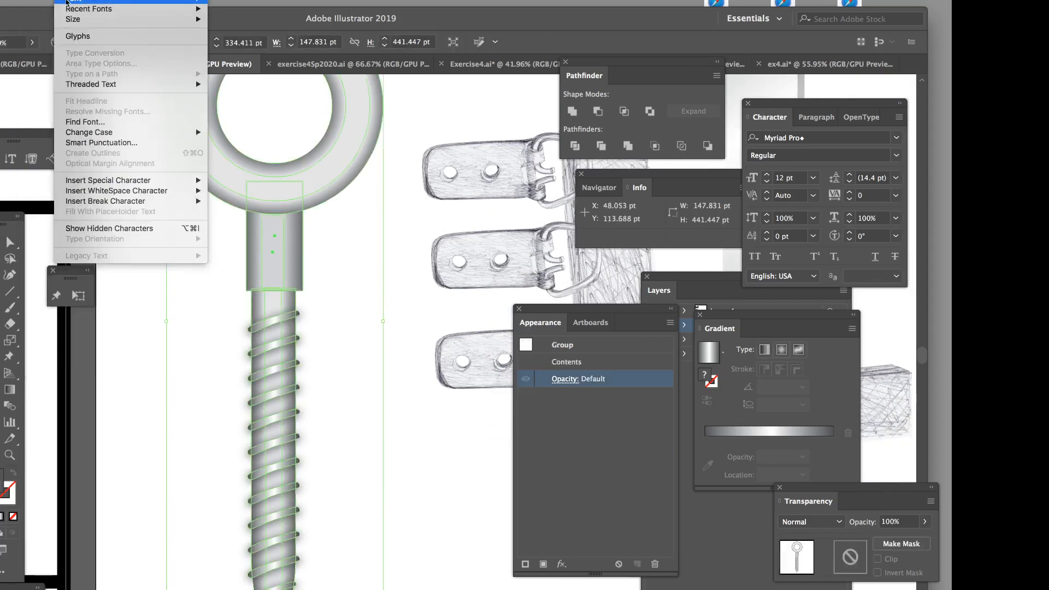
pyautogui.moveTo(34, 2)
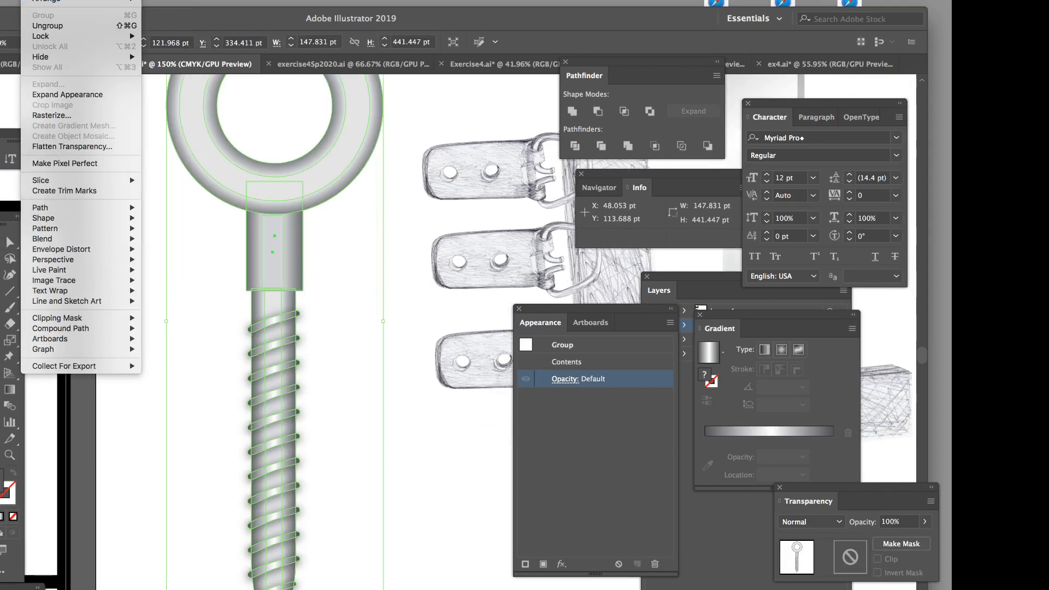
pyautogui.click(47, 25)
pyautogui.click(356, 351)
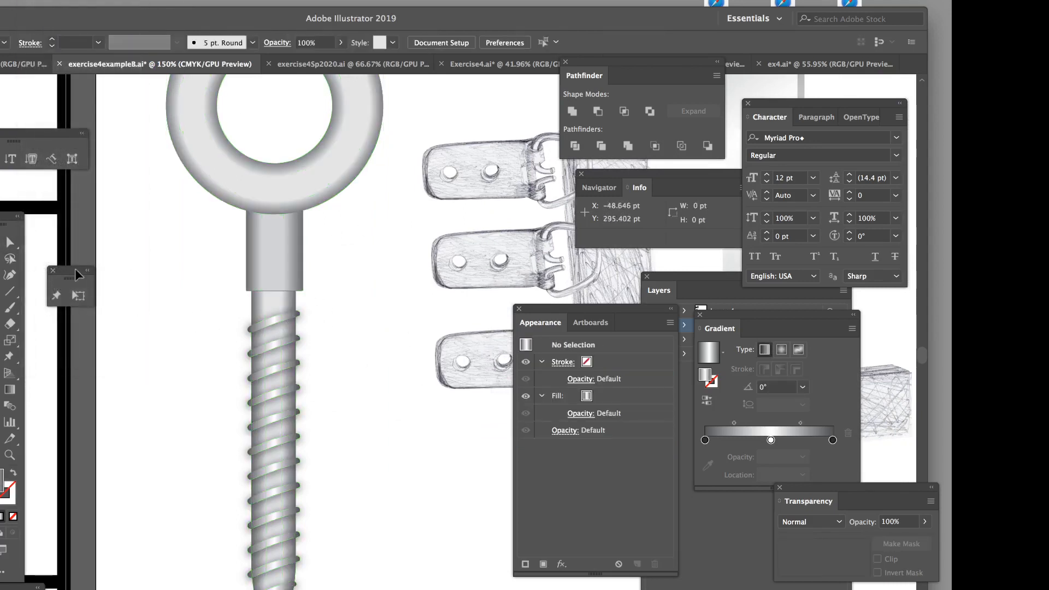
# Step: Move the topmost thread off the screw shaft to its right and bring its appearance attributes into full view
pyautogui.moveTo(284, 316); pyautogui.dragTo(360, 312)
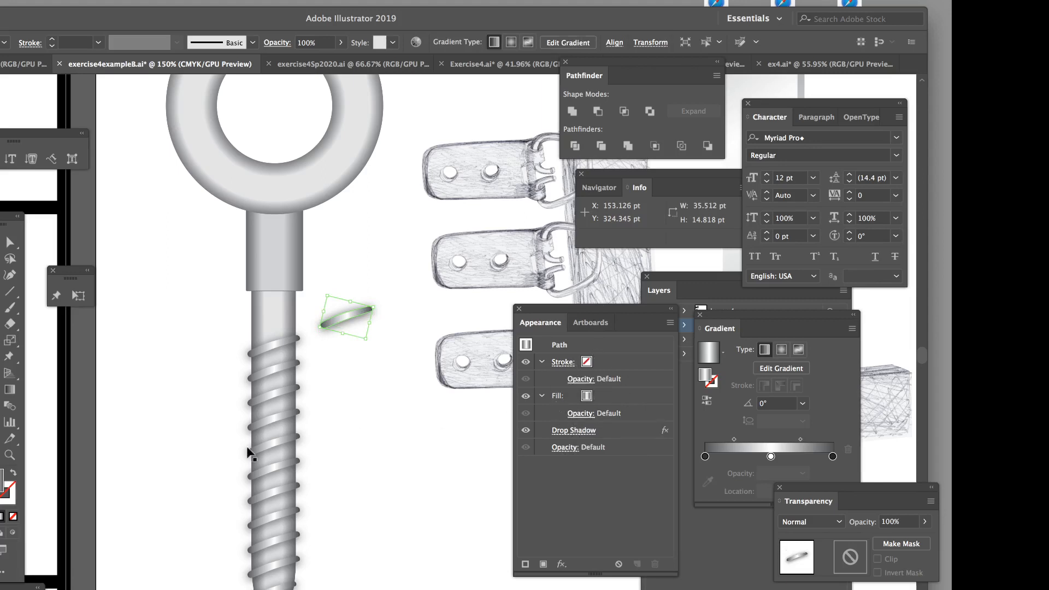
pyautogui.moveTo(601, 311)
pyautogui.mouseDown()
pyautogui.moveTo(600, 356)
pyautogui.moveTo(605, 330)
pyautogui.mouseUp()
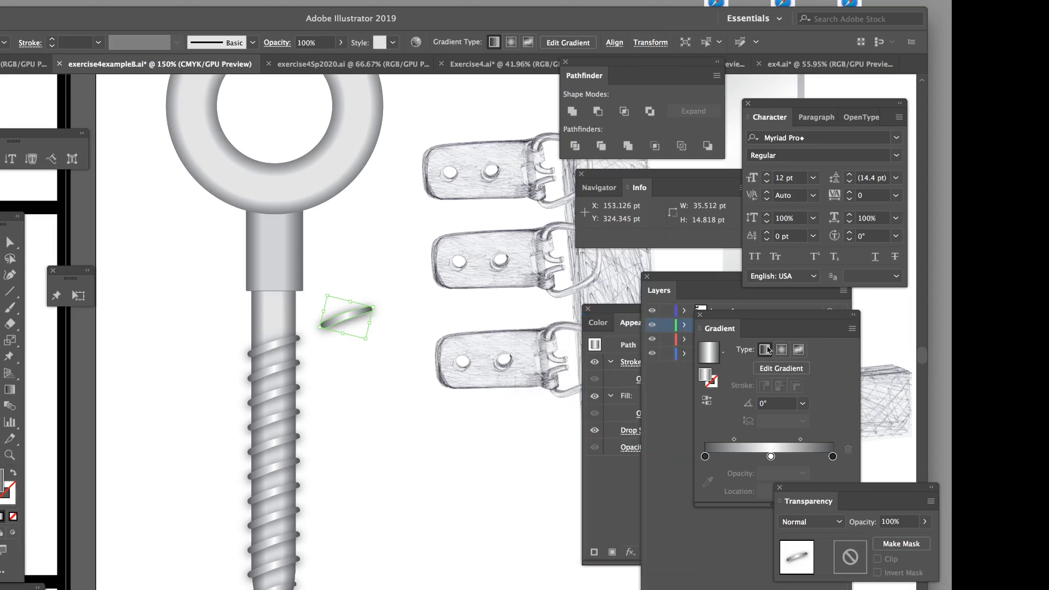
pyautogui.click(633, 327)
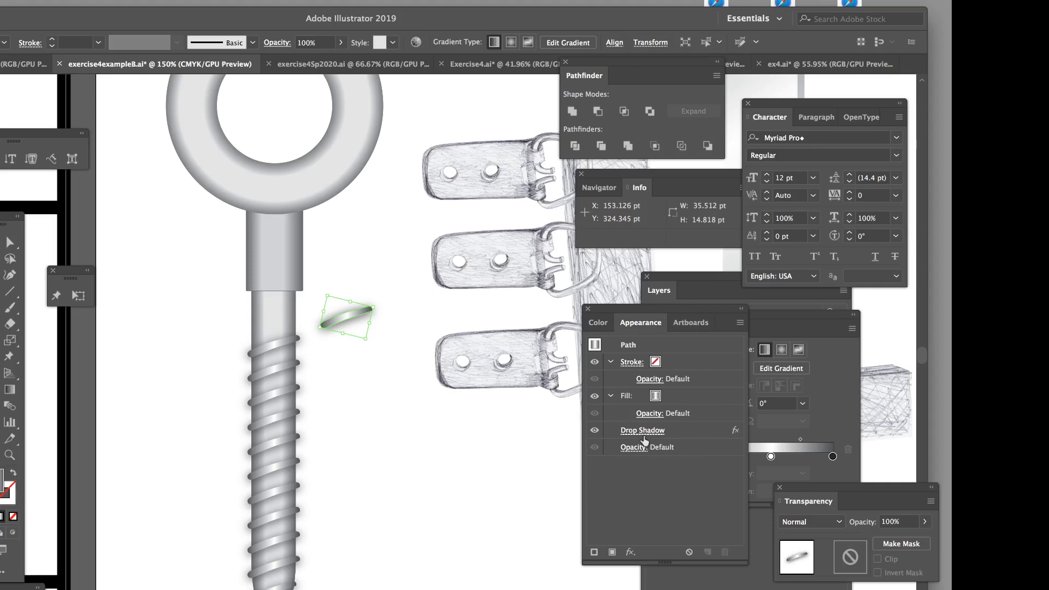
pyautogui.click(381, 362)
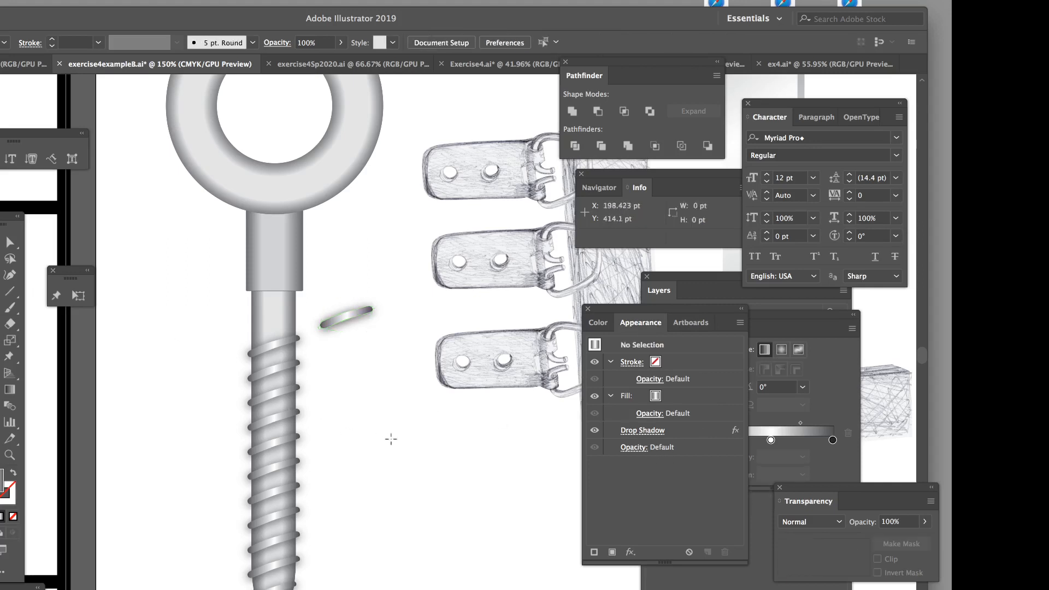
# Step: Draw a rounded rectangle about 43 by 12 pt in the empty area beside the screw, undoing a trial rotation of it
pyautogui.moveTo(392, 440); pyautogui.dragTo(457, 459)
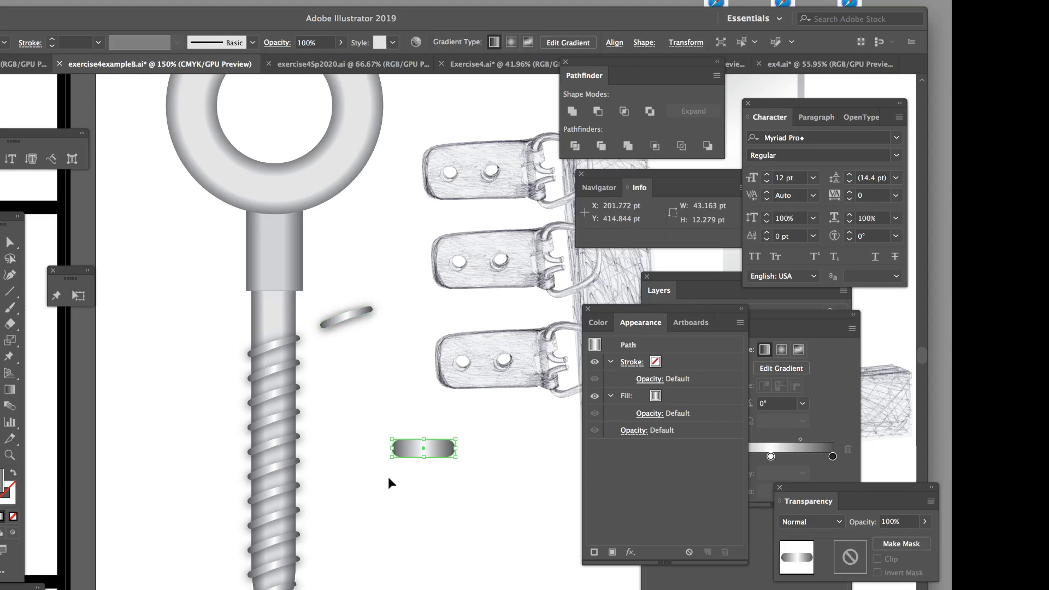
pyautogui.moveTo(443, 461); pyautogui.dragTo(473, 485)
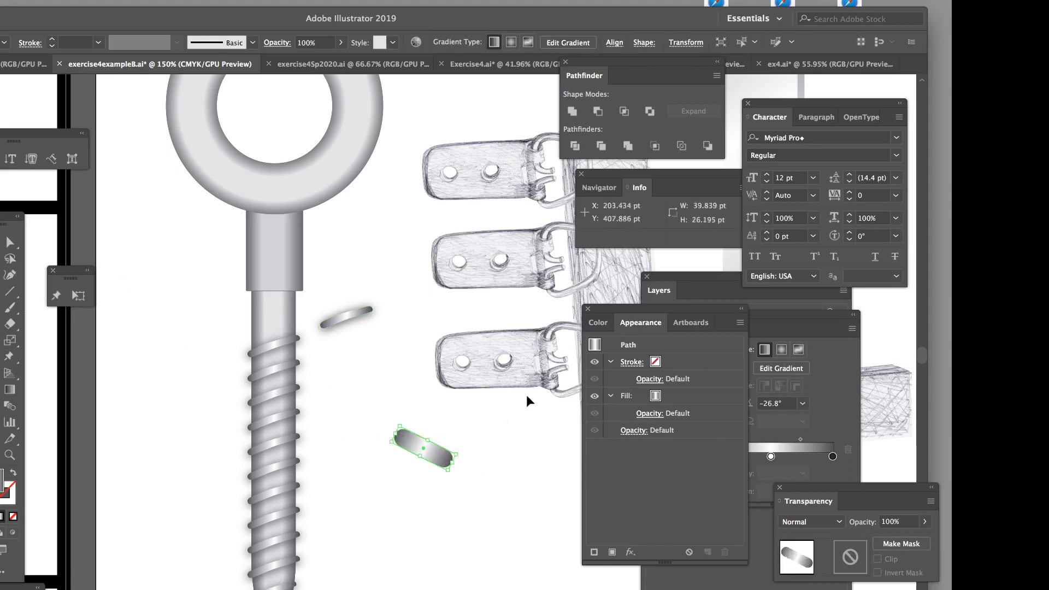
pyautogui.press('super+z')
pyautogui.click(510, 412)
pyautogui.click(453, 448)
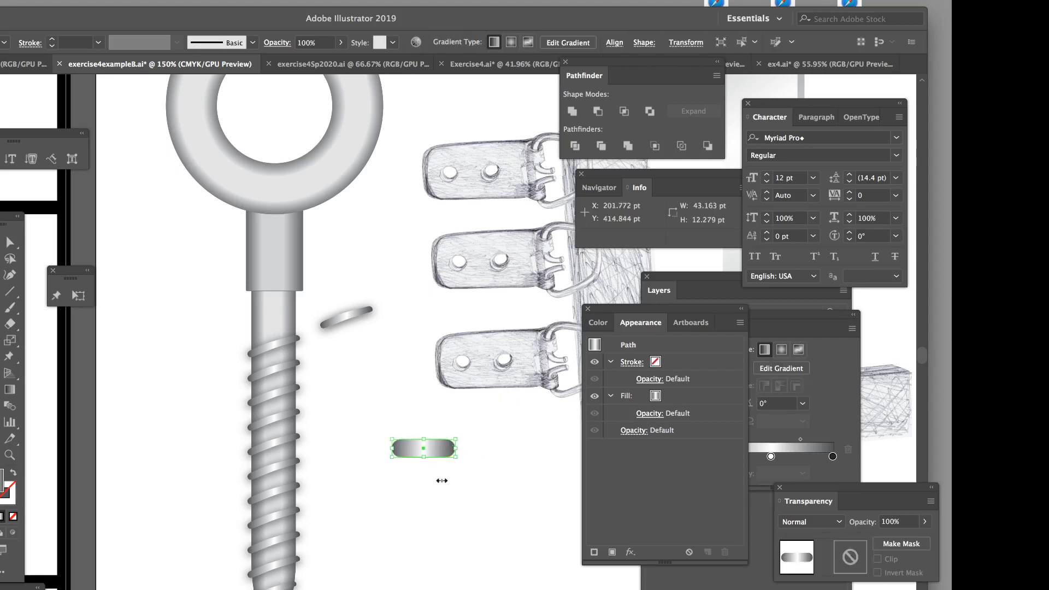
# Step: Apply a previewed Drop Shadow effect to the rounded rectangle with X offset 4 pt, Y offset 3 pt and blur 4 pt
pyautogui.click(131, 1)
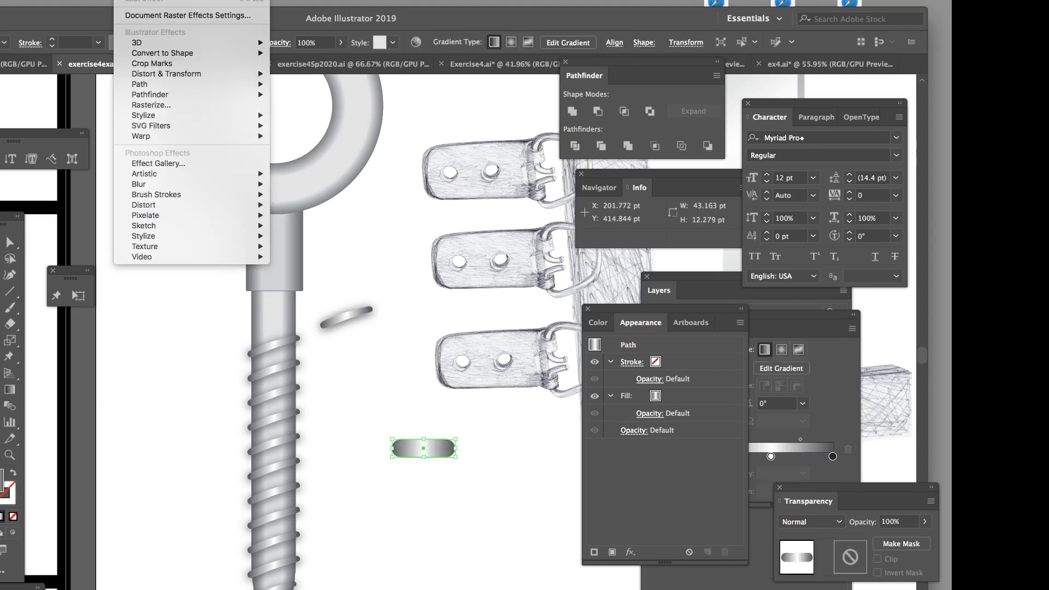
pyautogui.moveTo(152, 116)
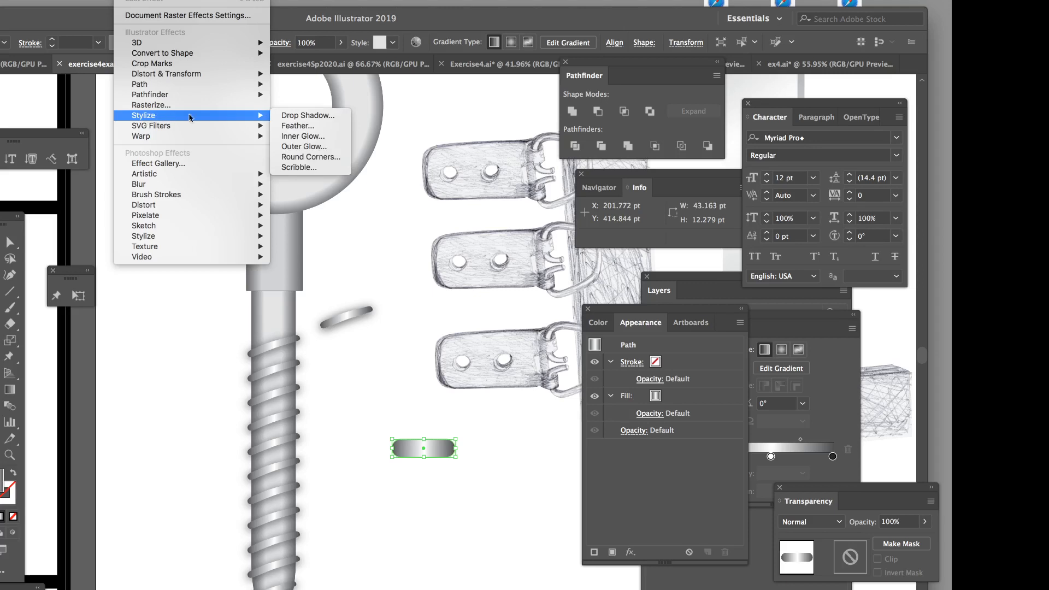
pyautogui.click(306, 115)
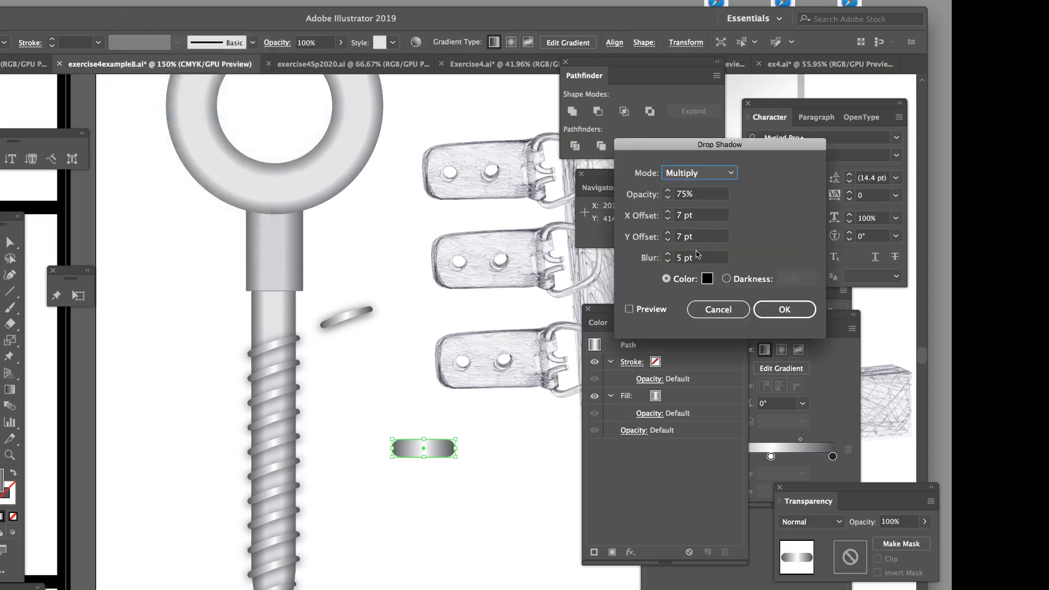
pyautogui.click(629, 309)
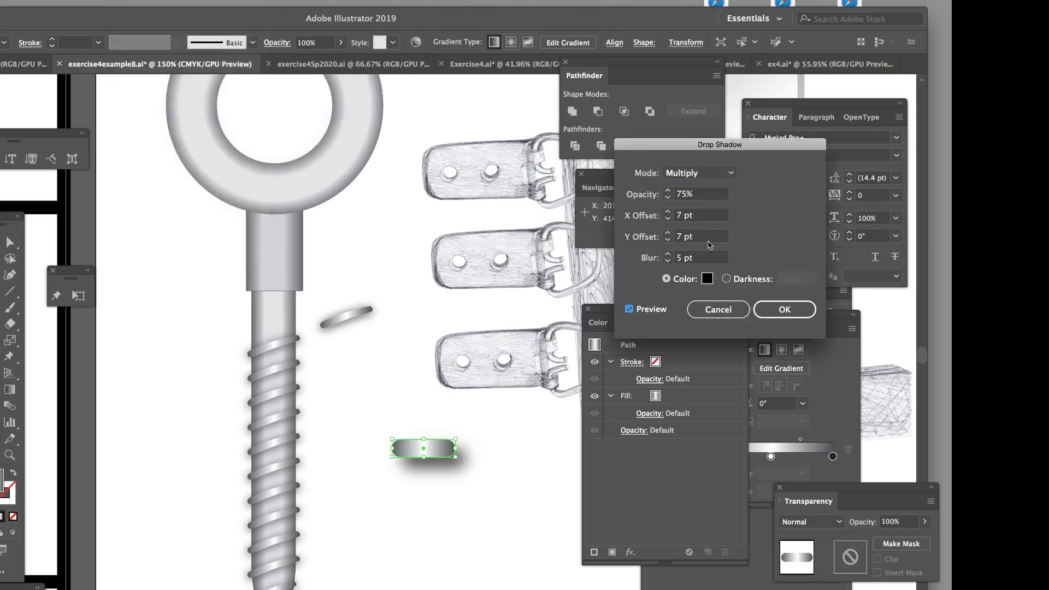
pyautogui.click(669, 241)
pyautogui.click(670, 220)
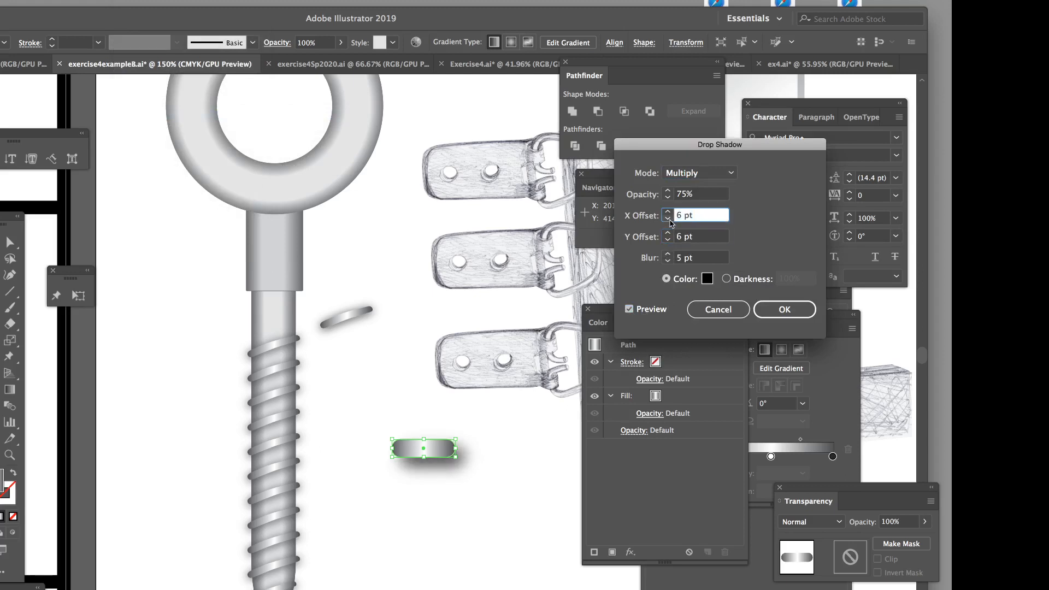
pyautogui.click(668, 220)
pyautogui.click(669, 261)
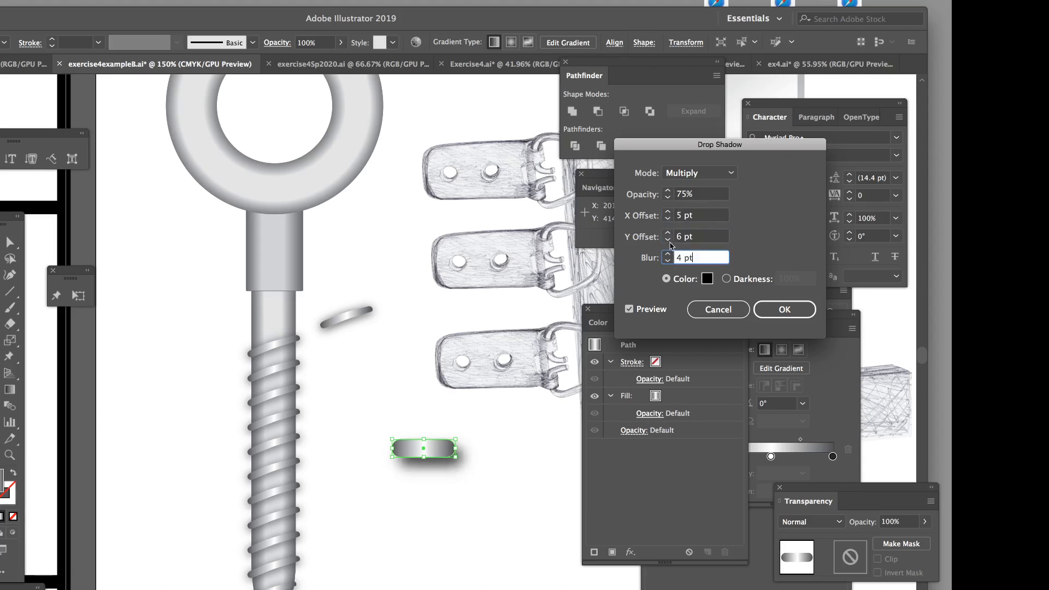
pyautogui.click(669, 241)
pyautogui.click(668, 220)
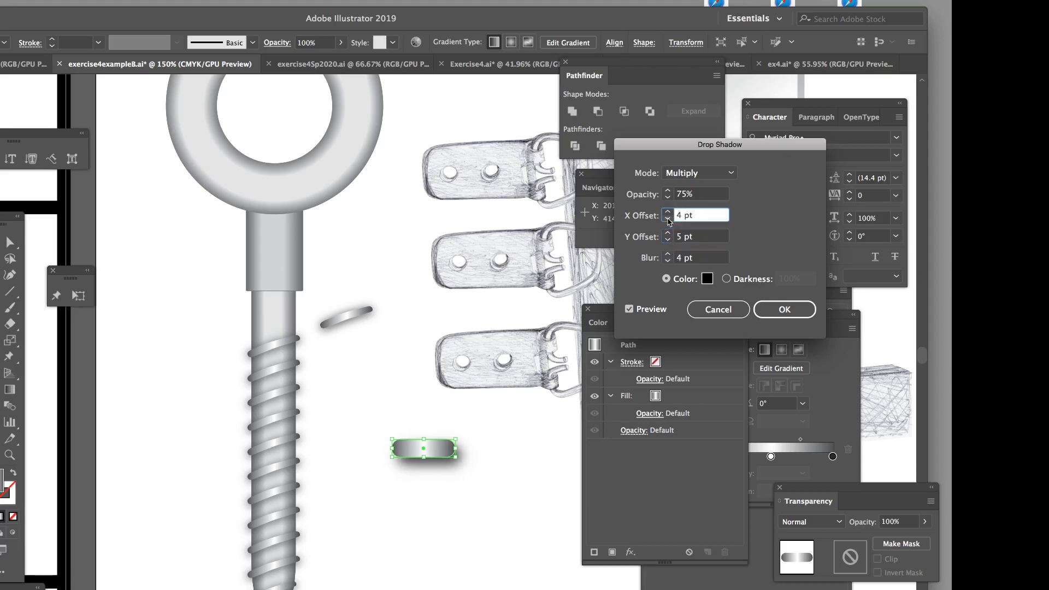
pyautogui.click(668, 242)
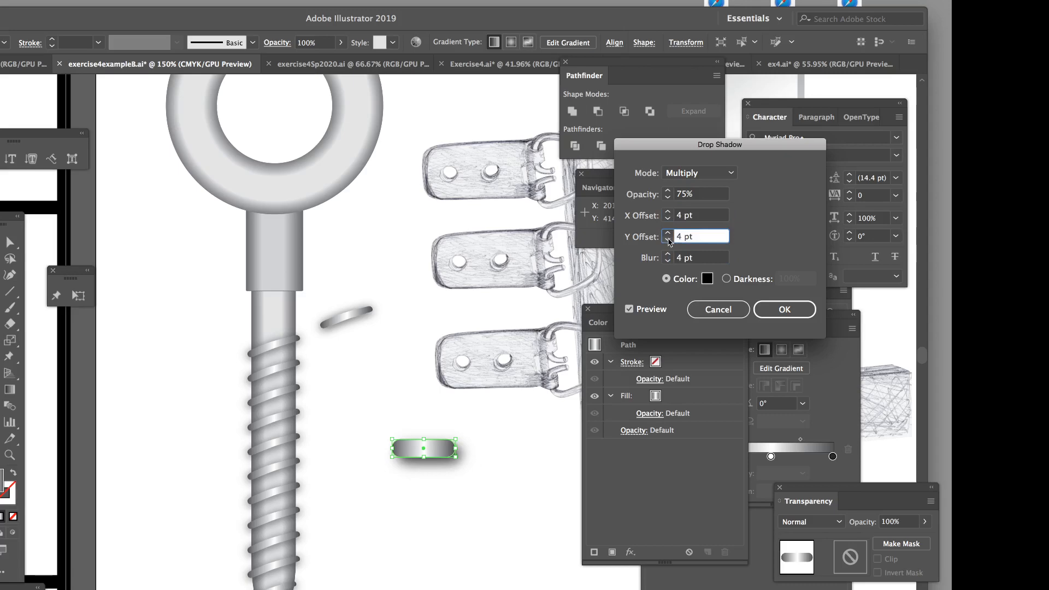
pyautogui.click(782, 308)
pyautogui.click(505, 471)
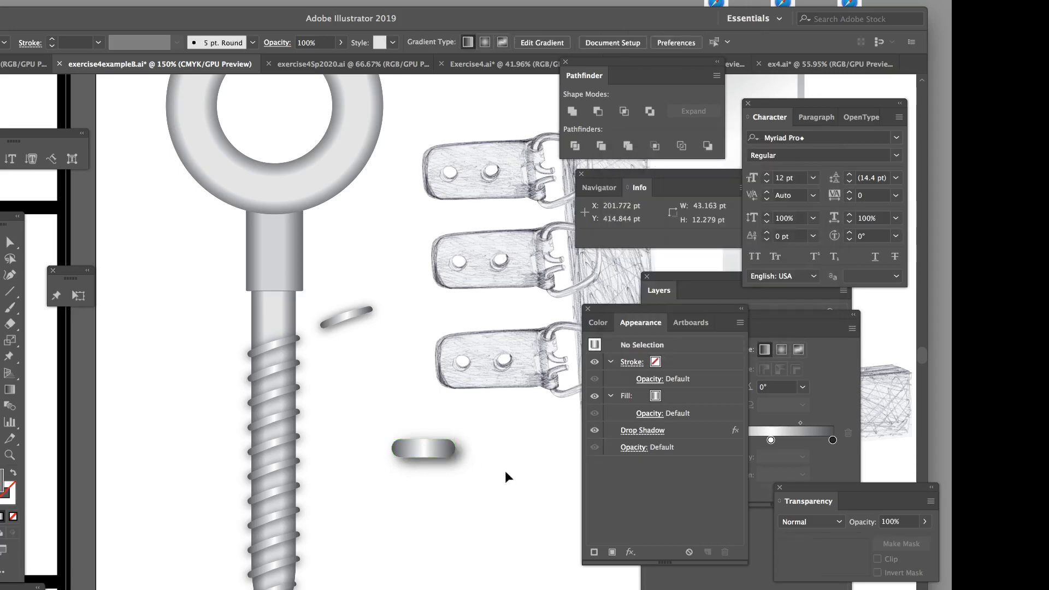
# Step: Examine the rounded rectangle's Drop Shadow entry among its appearance attributes
pyautogui.click(432, 448)
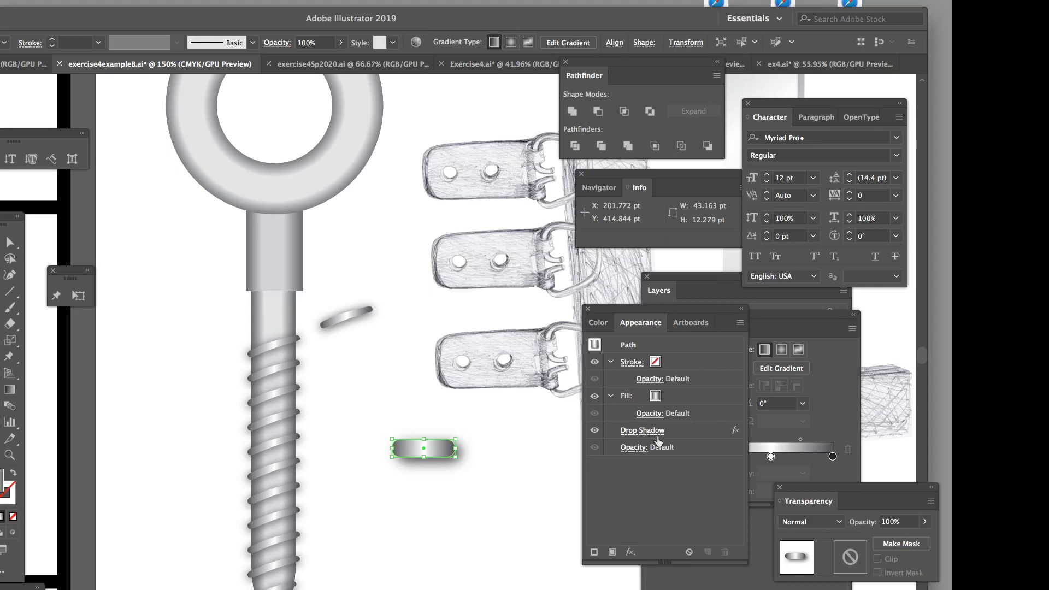
pyautogui.click(515, 443)
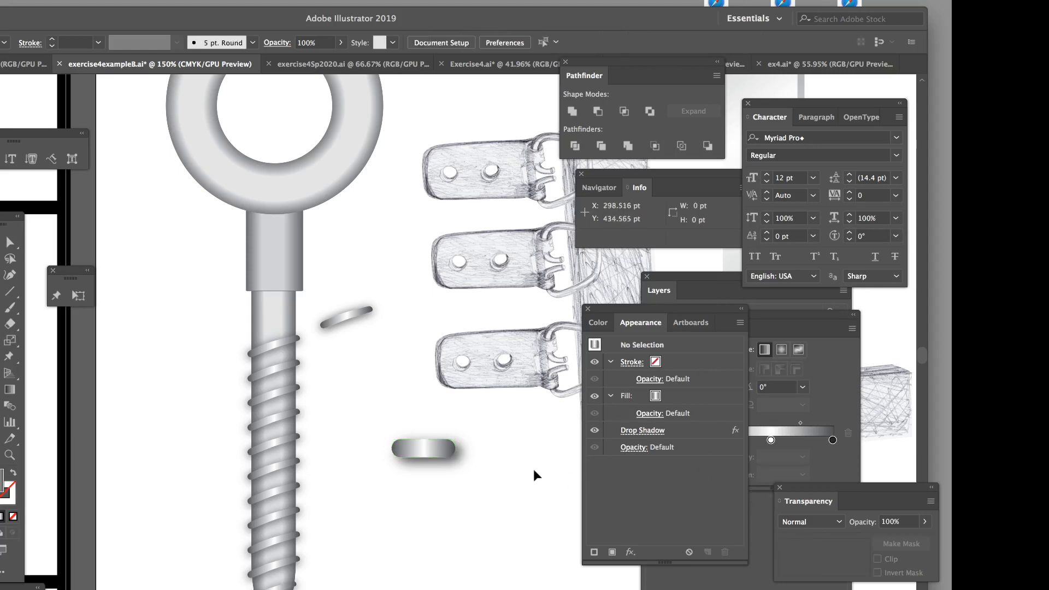
pyautogui.moveTo(651, 311); pyautogui.dragTo(626, 307)
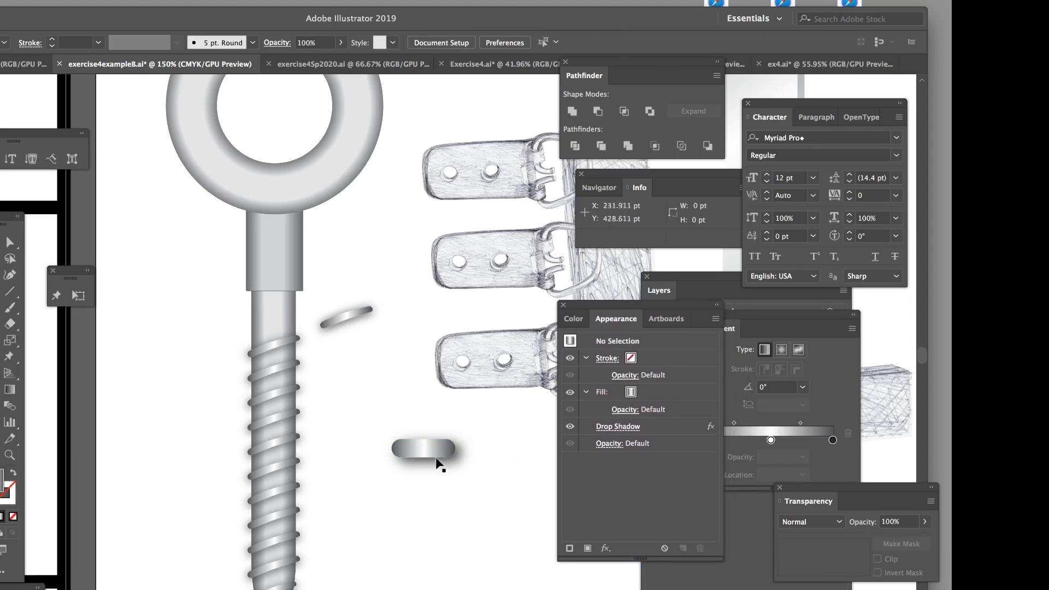
# Step: Try to apply another Drop Shadow effect to the rounded rectangle, and cancel the additional instance
pyautogui.click(421, 451)
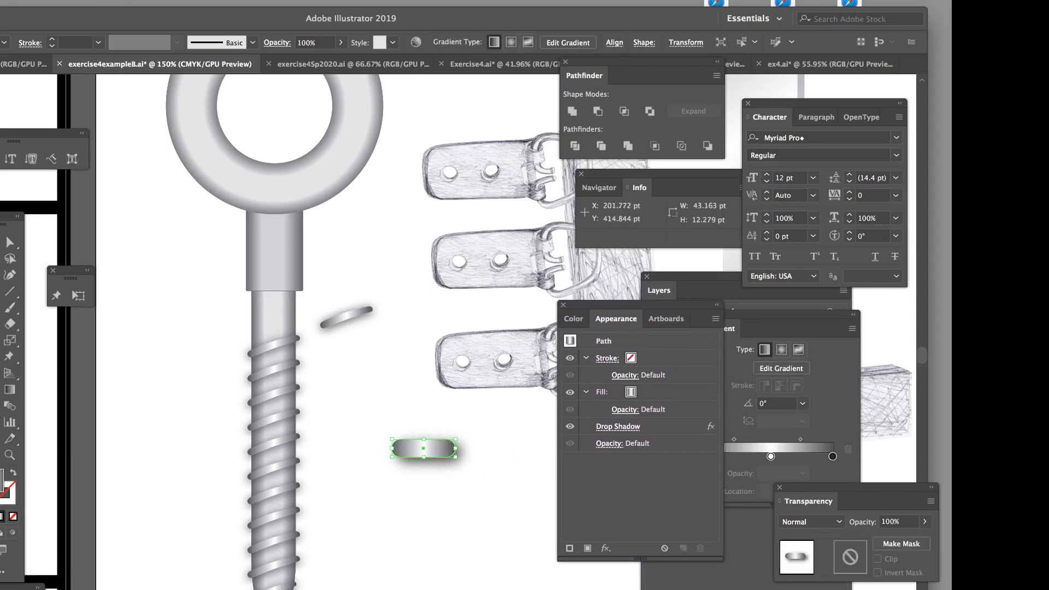
pyautogui.click(122, 2)
pyautogui.moveTo(164, 117)
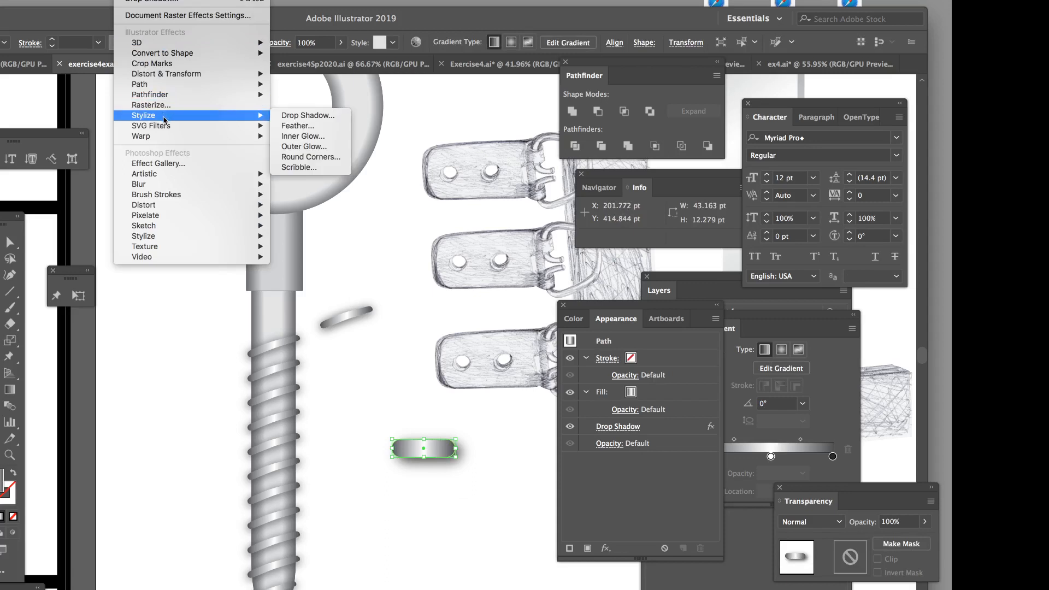
pyautogui.click(287, 115)
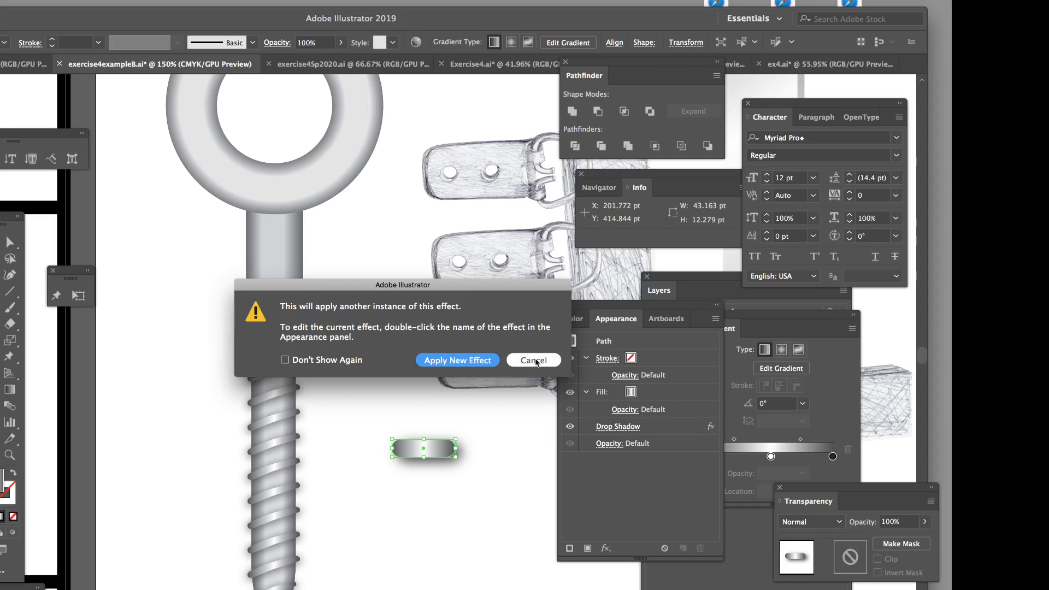
pyautogui.click(534, 361)
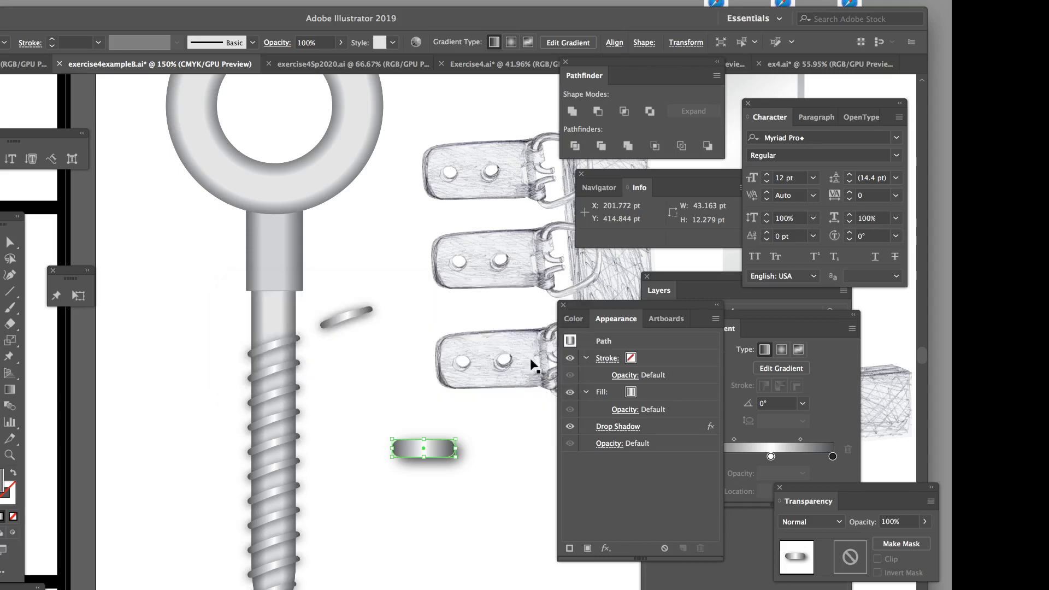
# Step: Reopen the existing Drop Shadow's settings from the shape's appearance attributes, cancel them, and delete the rounded rectangle
pyautogui.click(611, 427)
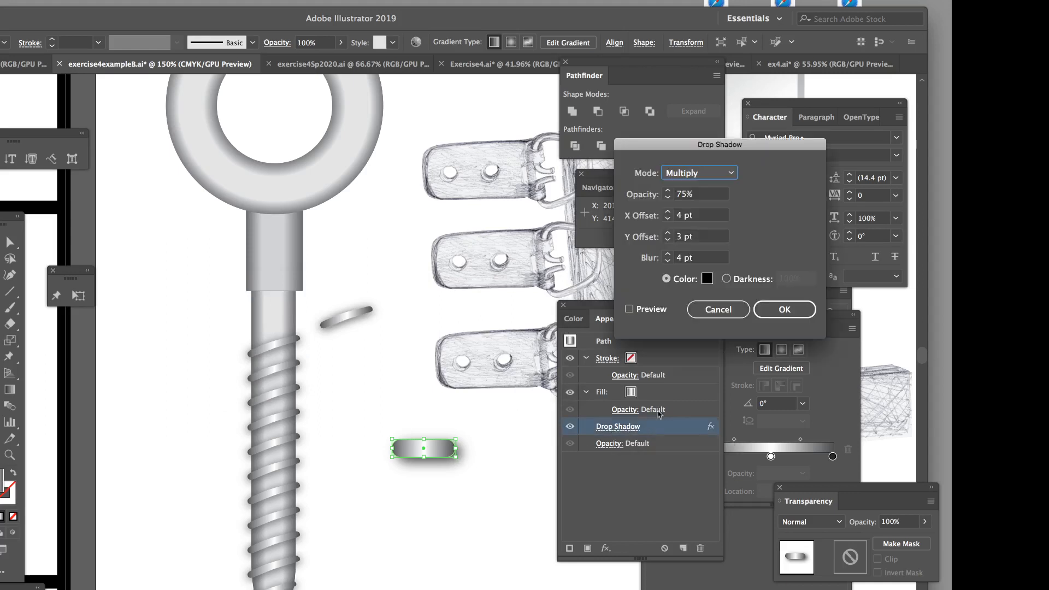
pyautogui.click(719, 310)
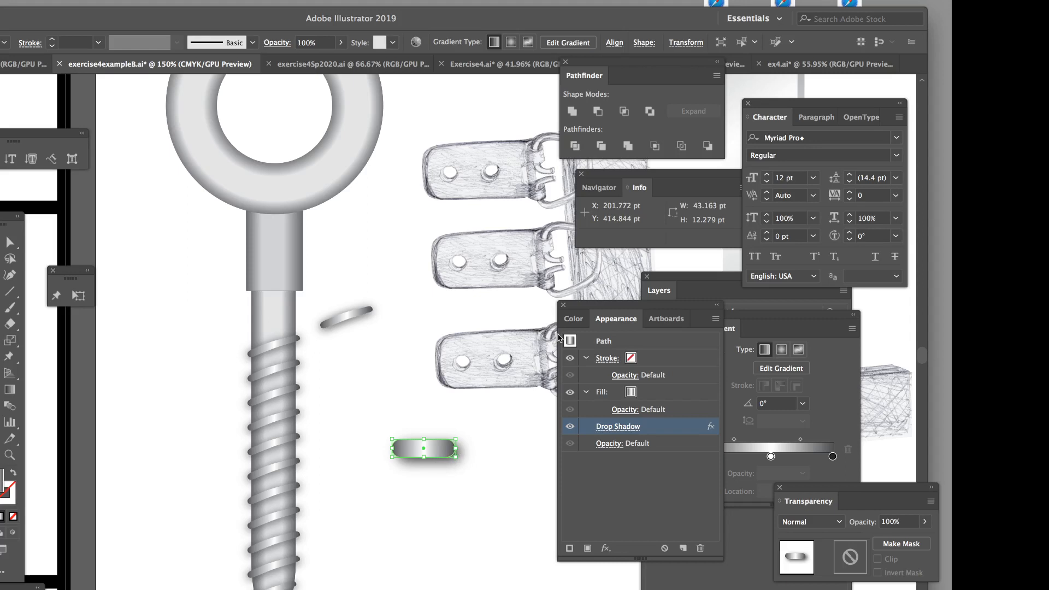
pyautogui.press('Delete')
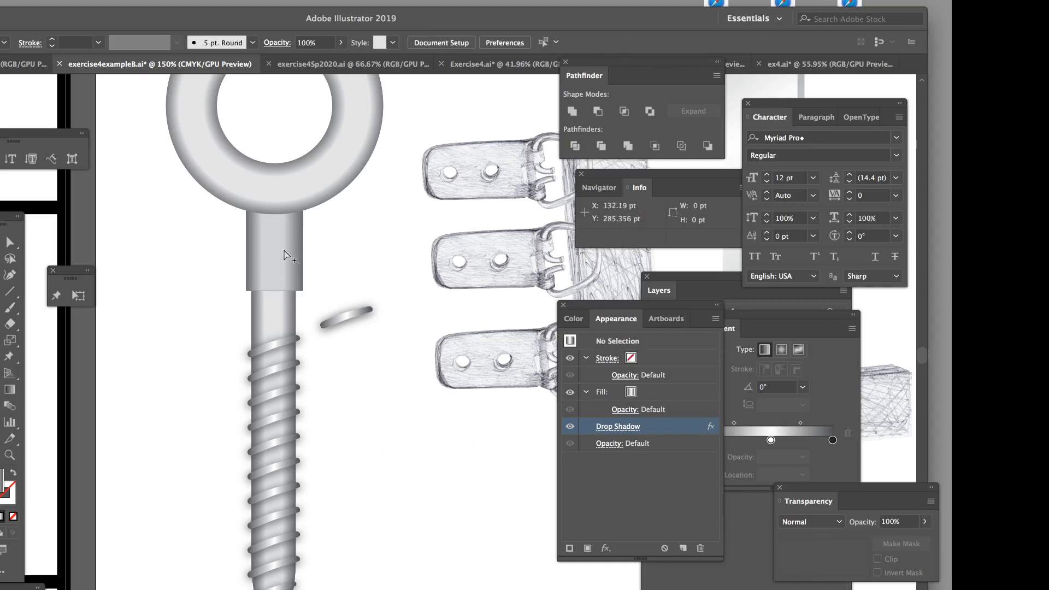
# Step: Move the narrow inner rectangle of the collar's blend out to the left of the screw, and deselect it
pyautogui.moveTo(270, 252); pyautogui.dragTo(126, 351)
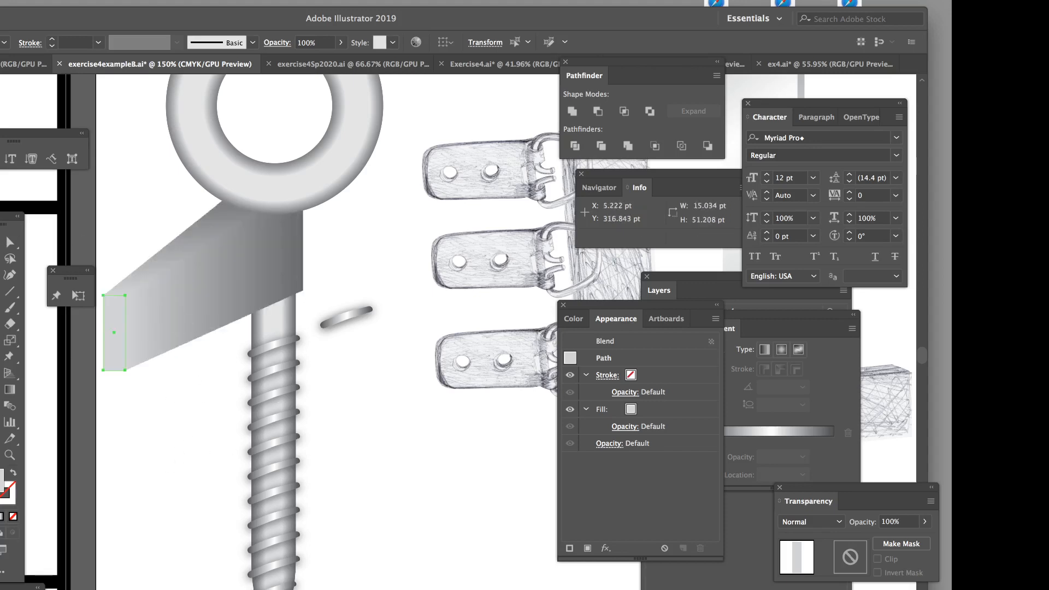
pyautogui.click(122, 242)
# Step: Set the collar blend's spacing to Specified Steps with 10 steps, and deselect the blend
pyautogui.click(181, 264)
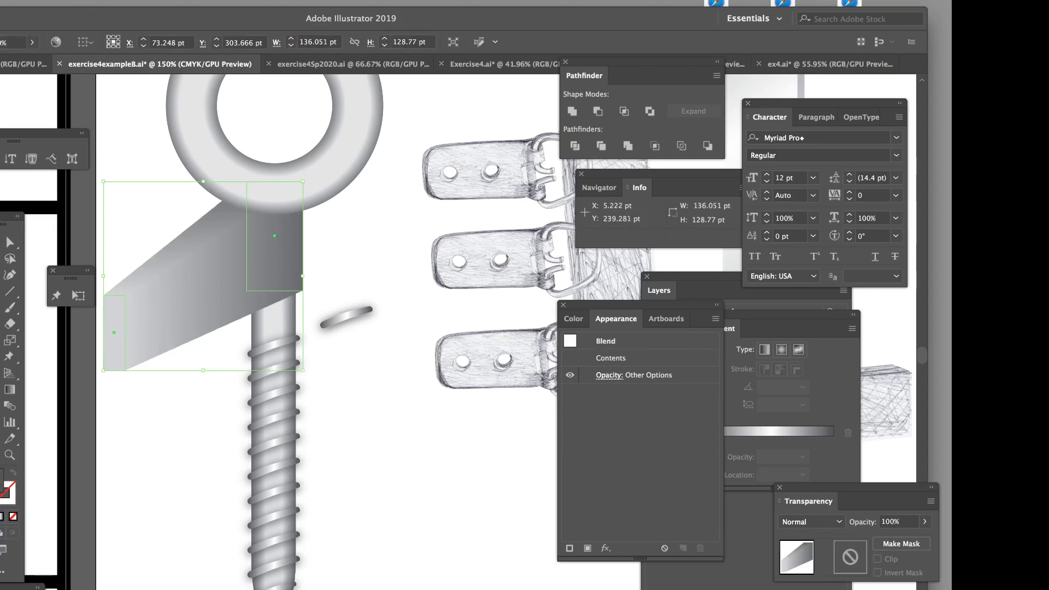
pyautogui.click(33, 0)
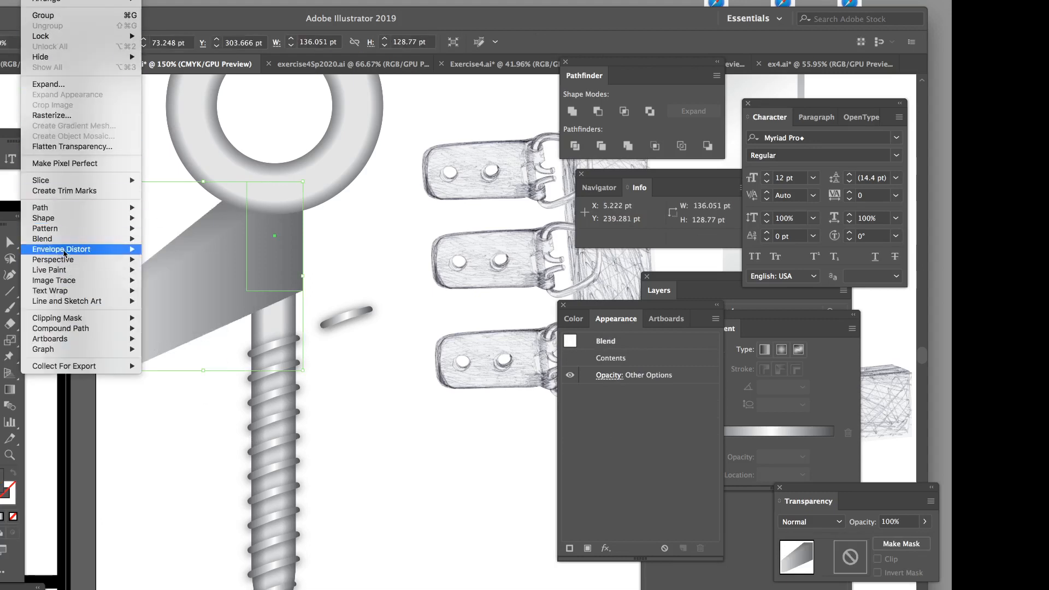
pyautogui.moveTo(70, 240)
pyautogui.click(184, 267)
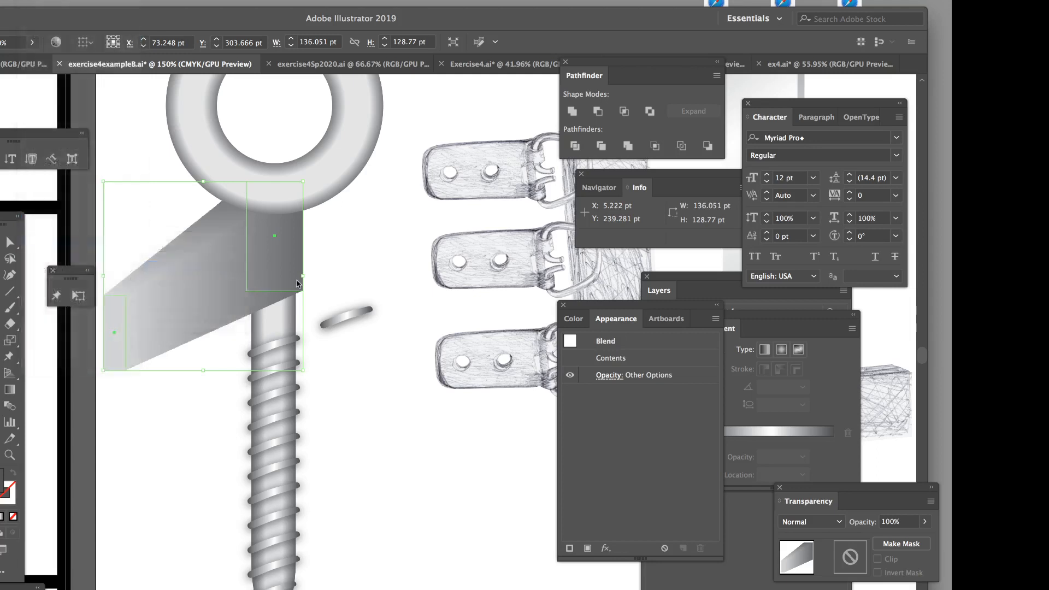
pyautogui.moveTo(161, 203); pyautogui.dragTo(514, 217)
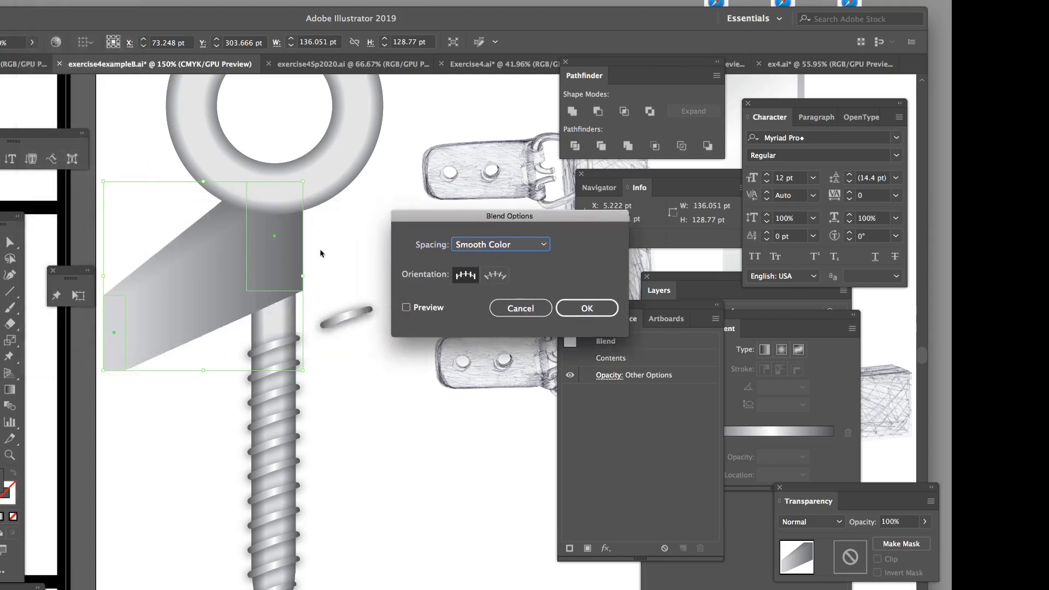
pyautogui.click(522, 246)
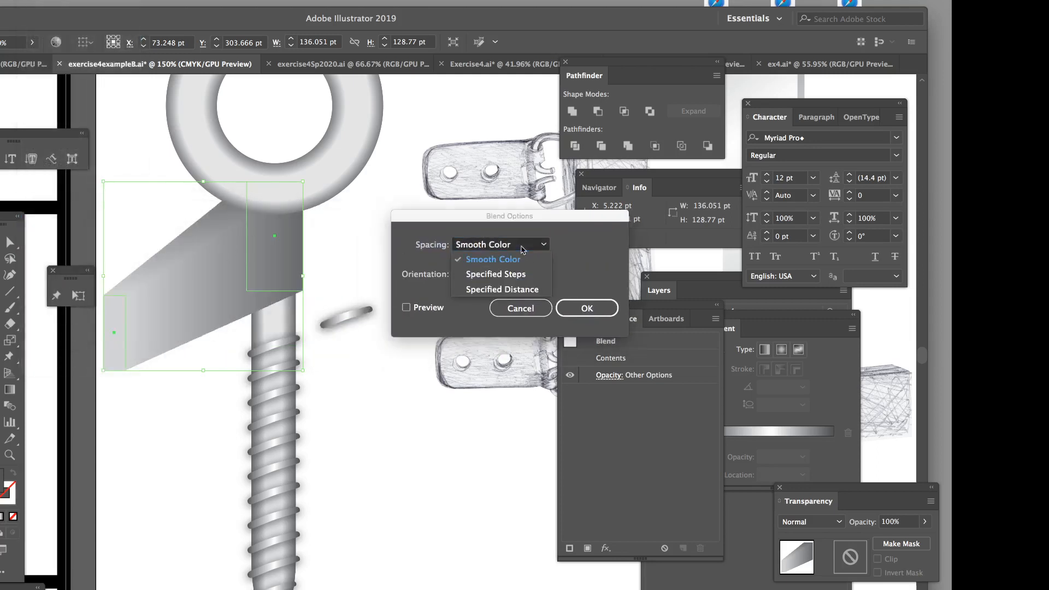
pyautogui.click(524, 275)
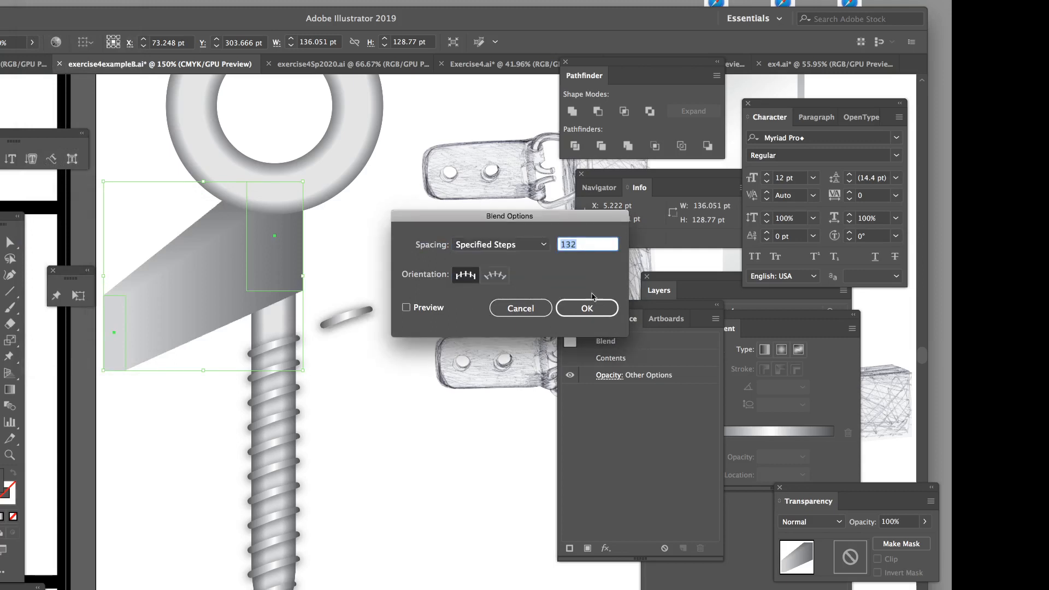
pyautogui.click(407, 308)
pyautogui.doubleClick(574, 244)
pyautogui.write('10')
pyautogui.press('Return')
pyautogui.click(385, 431)
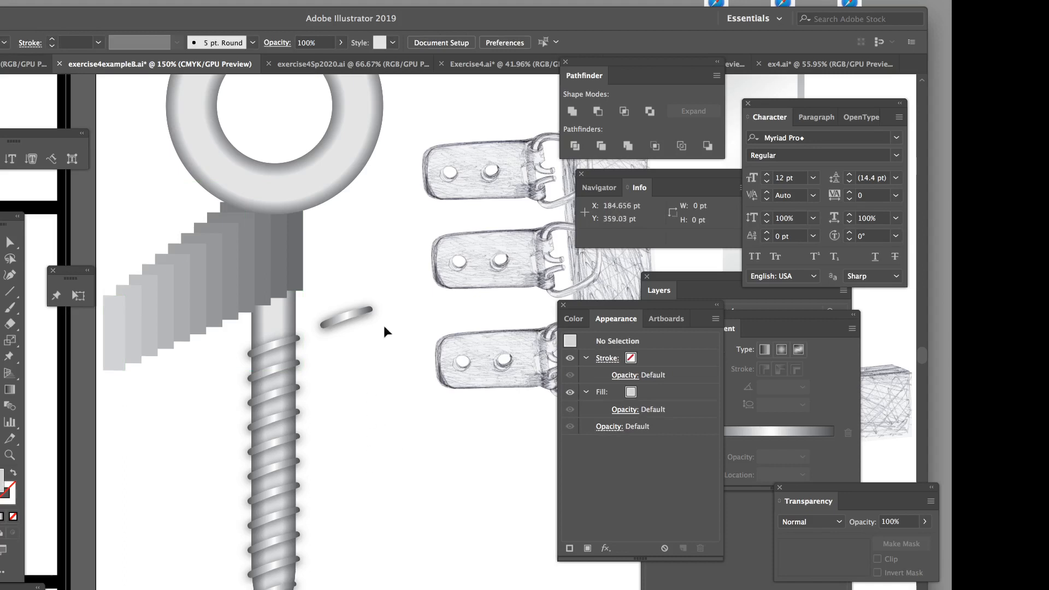
# Step: Draw a tall narrow rectangle about 32 pt wide and 201 pt high in the empty area beside the screw
pyautogui.press('space')
pyautogui.moveTo(428, 424); pyautogui.dragTo(291, 345)
pyautogui.keyDown('alt'); pyautogui.keyDown('super'); pyautogui.click(267, 385); pyautogui.keyUp('super'); pyautogui.keyUp('alt')
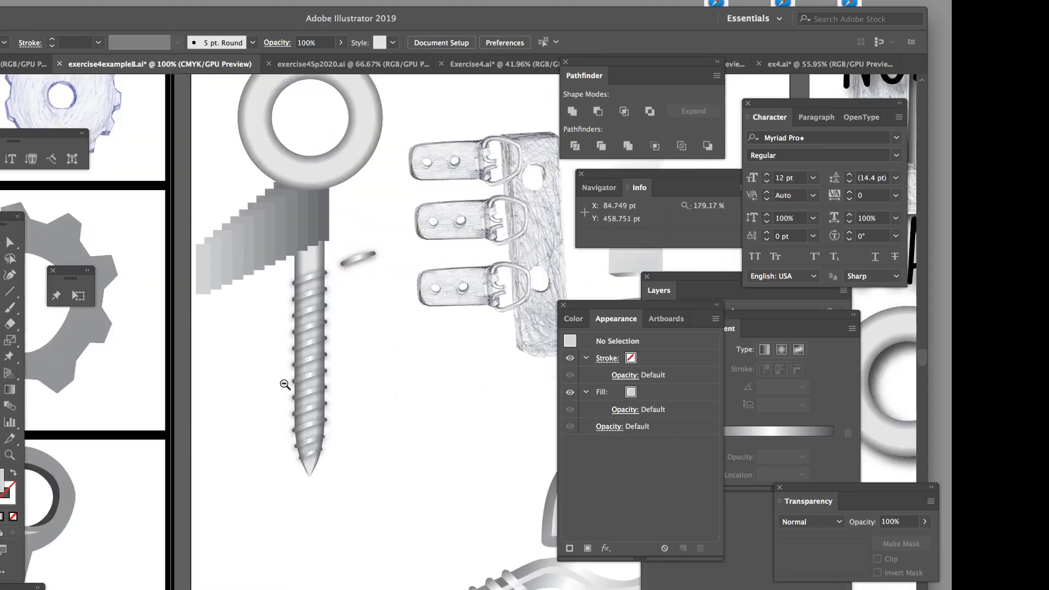
pyautogui.moveTo(403, 405); pyautogui.dragTo(315, 462)
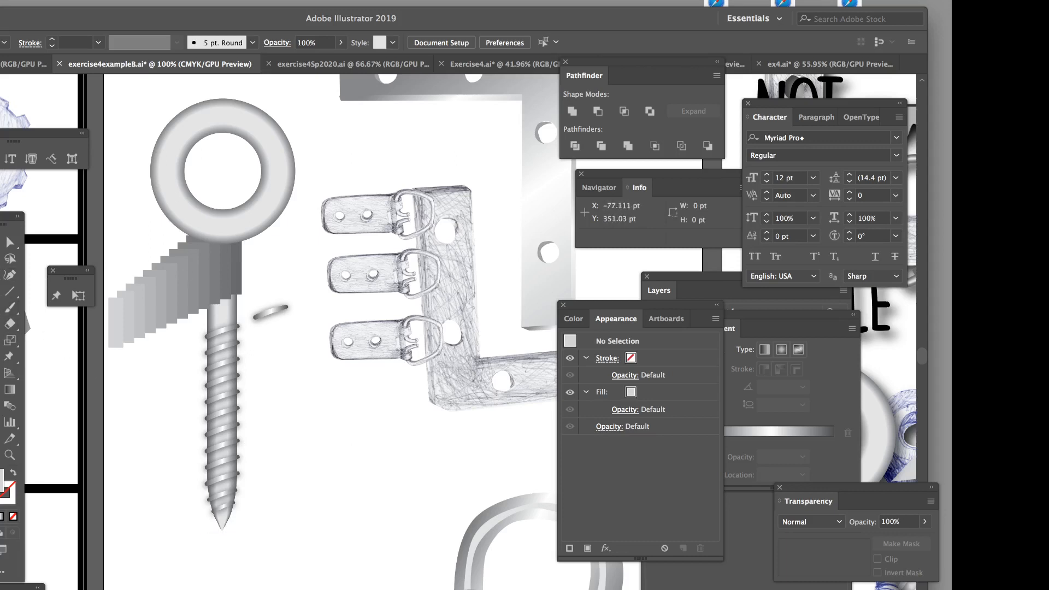
pyautogui.moveTo(2, 307); pyautogui.dragTo(23, 309)
pyautogui.moveTo(289, 388); pyautogui.dragTo(321, 584)
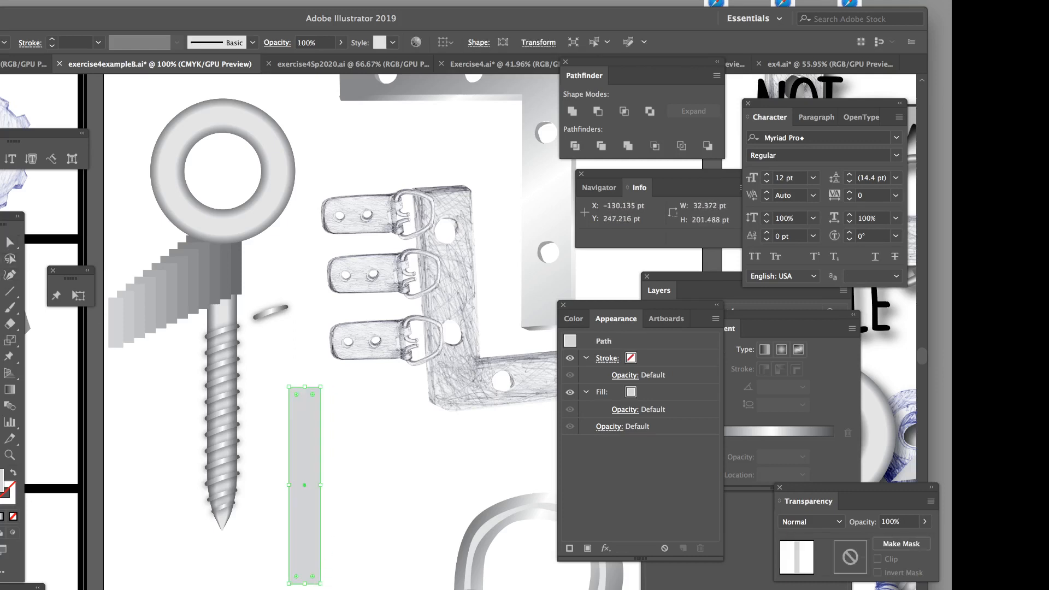
# Step: Add an anchor point midway along the rectangle's bottom edge and pull it down into a pointed tip, about 229 pt overall height
pyautogui.moveTo(10, 275); pyautogui.dragTo(39, 294)
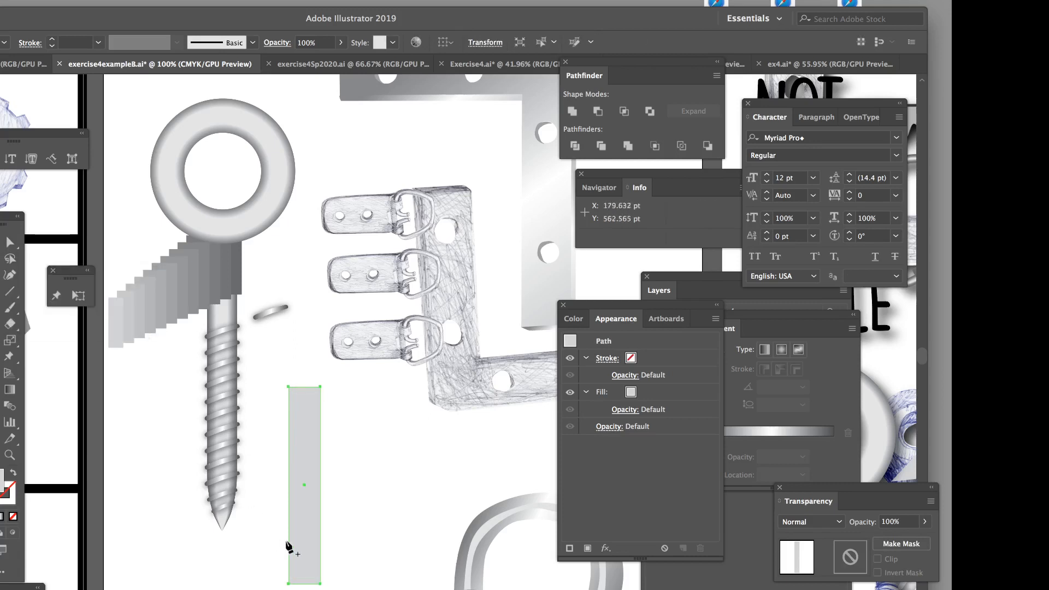
pyautogui.click(301, 584)
pyautogui.press('a')
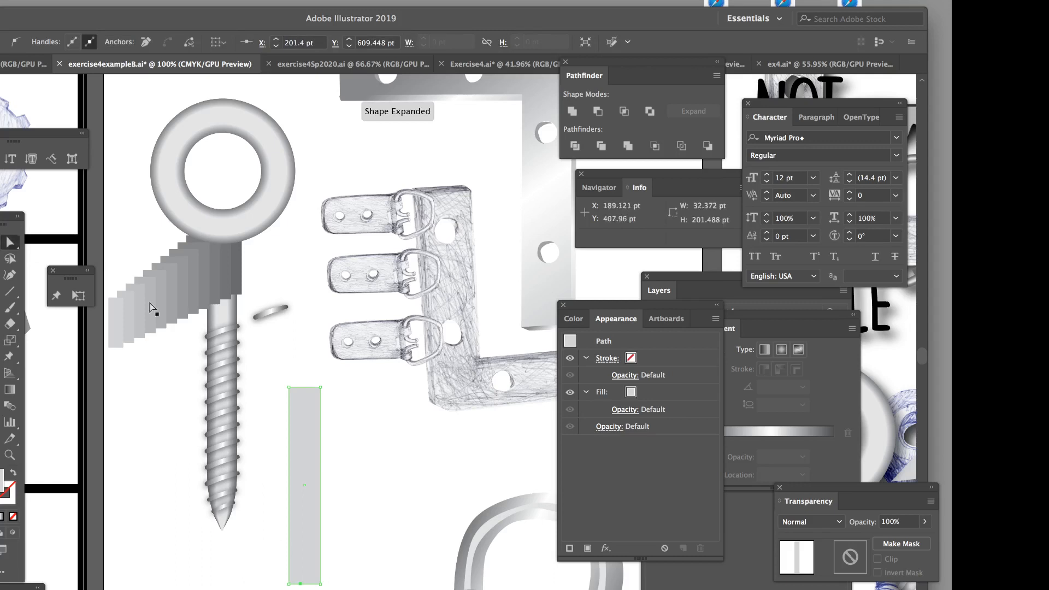
pyautogui.moveTo(302, 585); pyautogui.dragTo(306, 589)
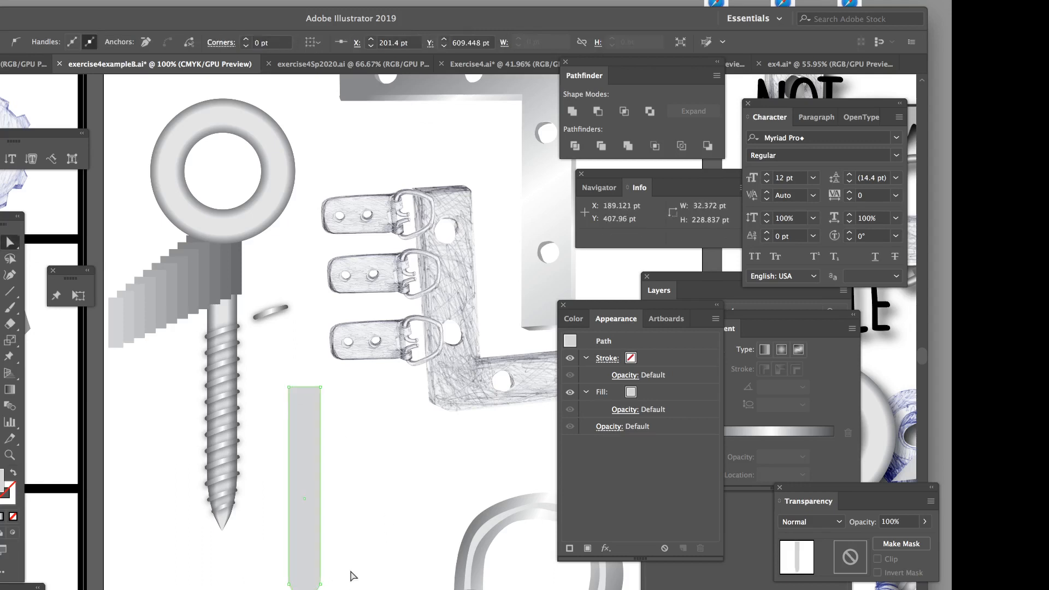
pyautogui.click(408, 434)
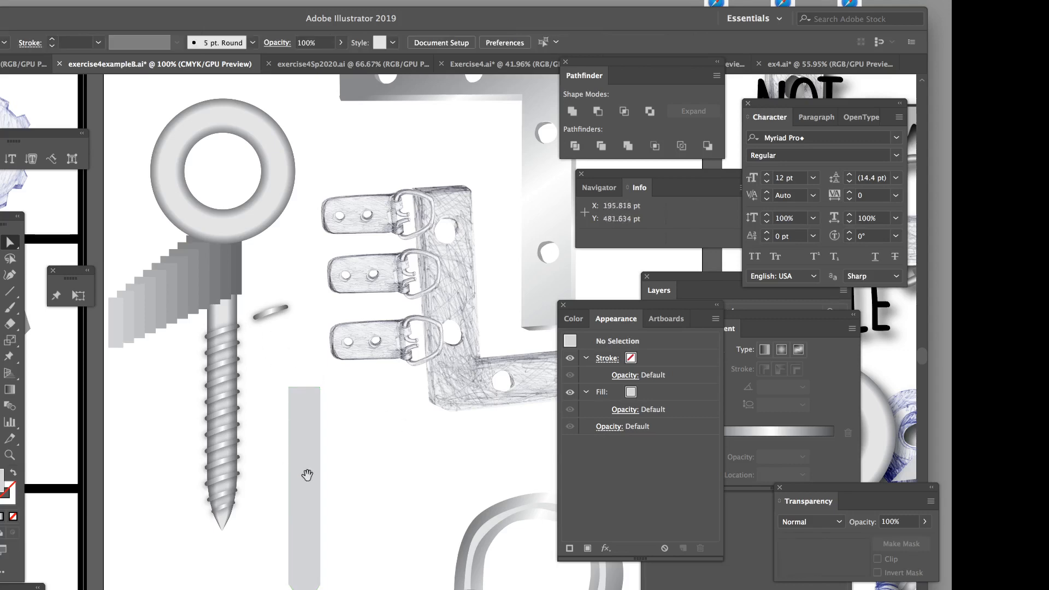
# Step: Try a linear gradient fill on the pointed shape, and return it to a solid colour fill
pyautogui.keyDown('super'); pyautogui.click(318, 480); pyautogui.keyUp('super')
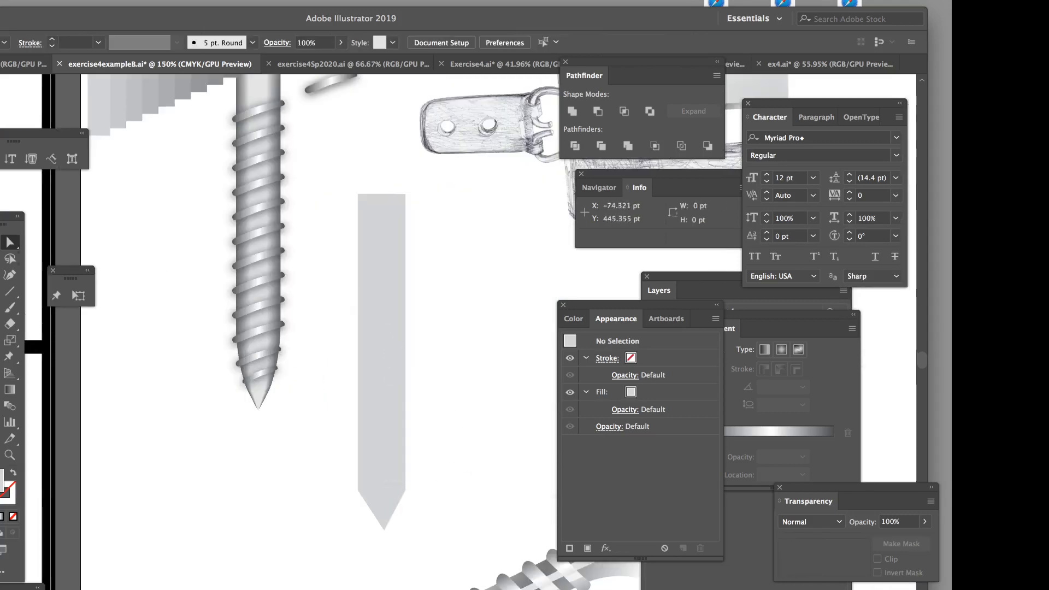
pyautogui.click(386, 320)
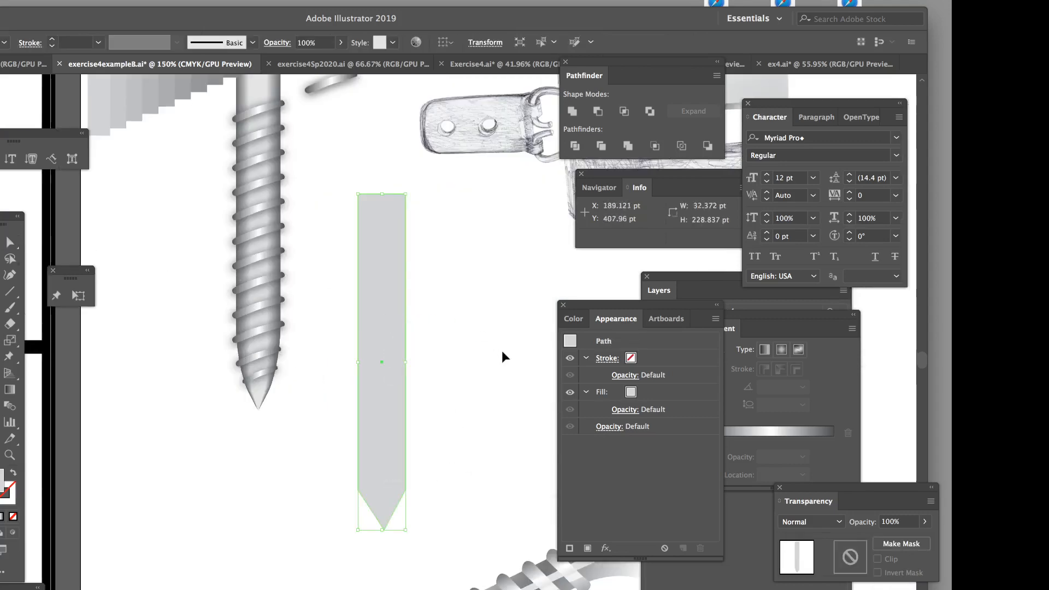
pyautogui.click(1, 518)
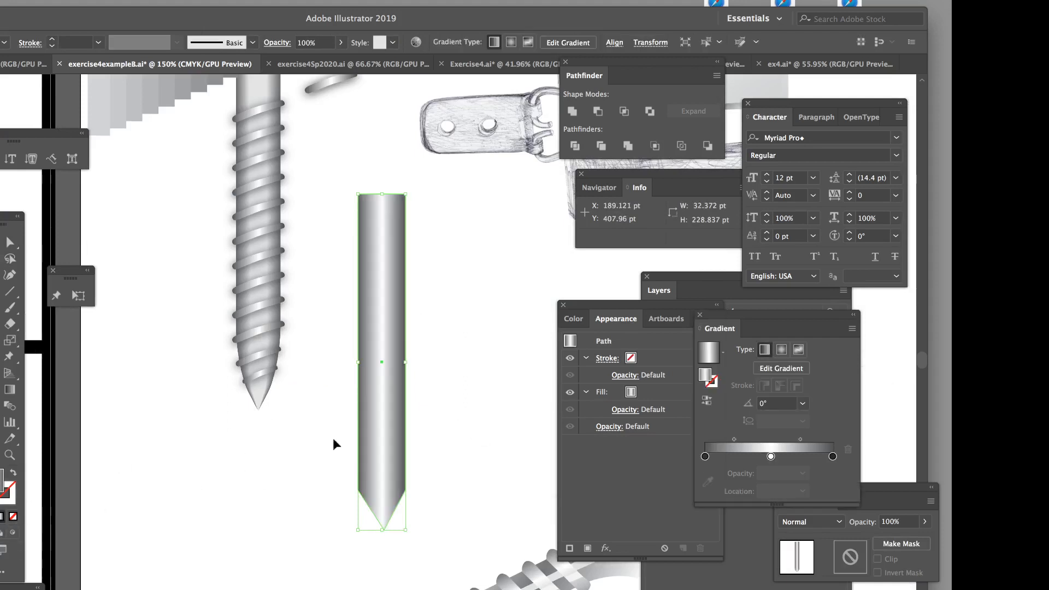
pyautogui.click(494, 287)
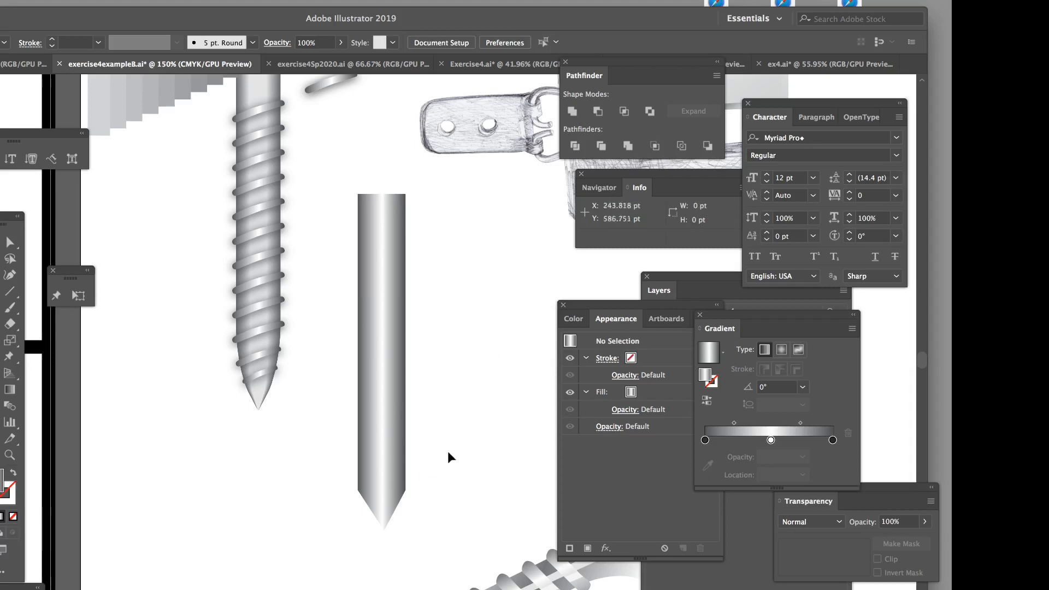
pyautogui.moveTo(449, 438); pyautogui.dragTo(361, 506)
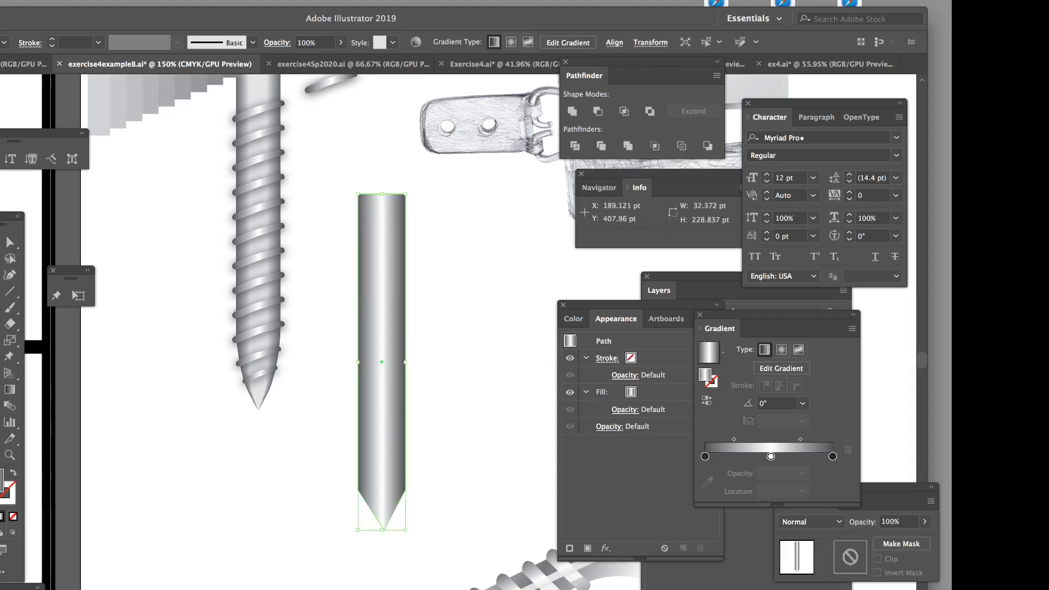
pyautogui.press(',')
pyautogui.click(506, 298)
# Step: Set the pointed shape's fill to dark grey 727272
pyautogui.click(381, 337)
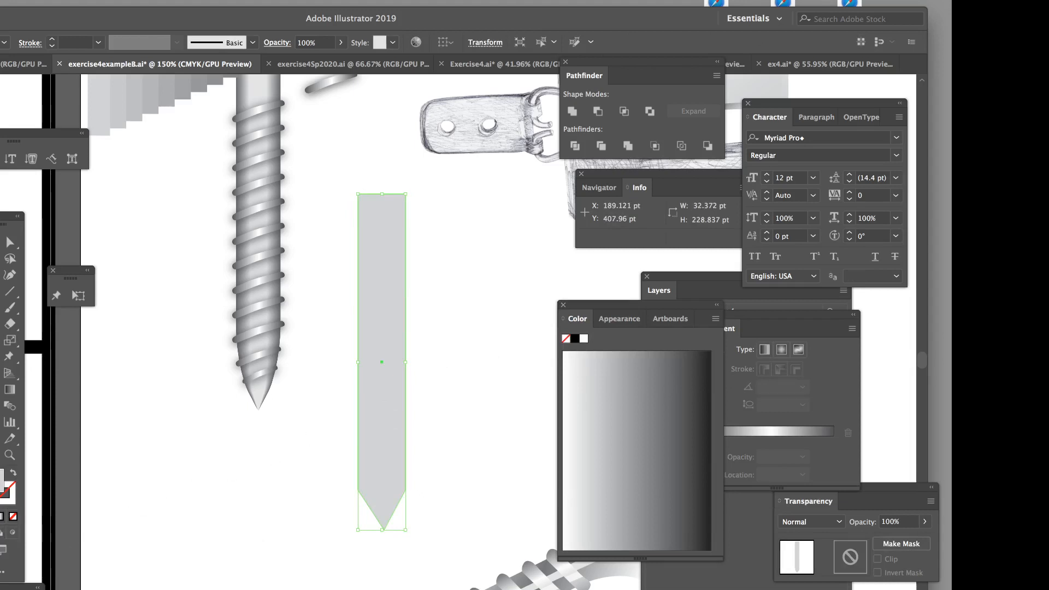
pyautogui.doubleClick(1, 485)
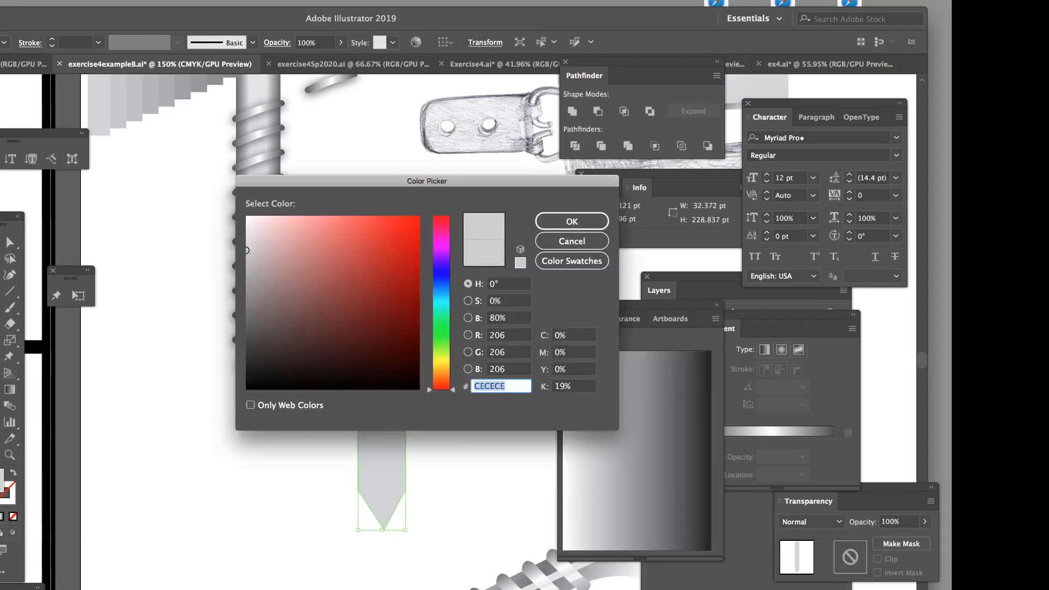
pyautogui.write('727272')
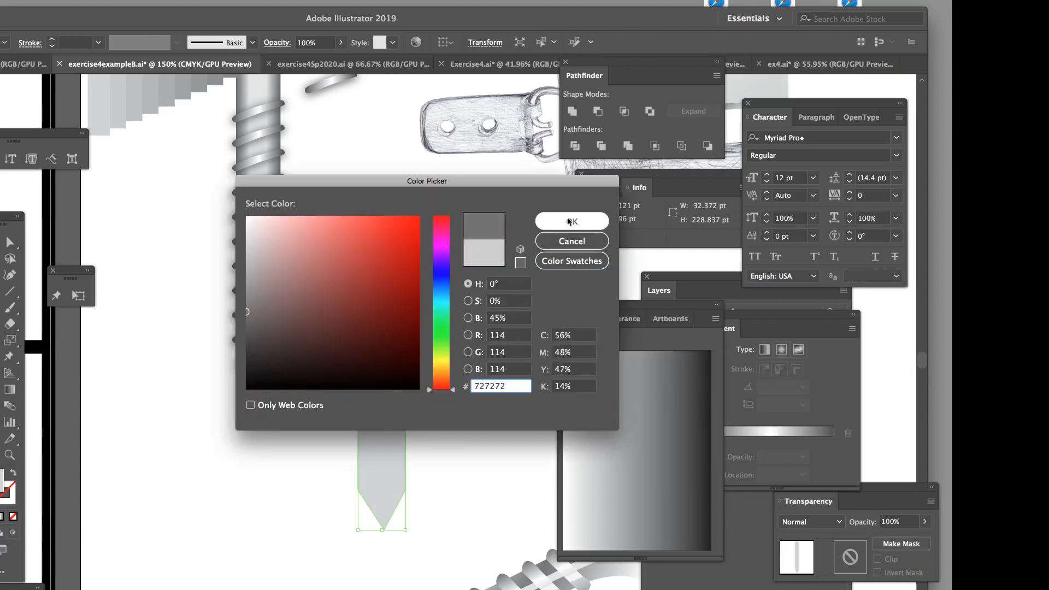
pyautogui.click(572, 222)
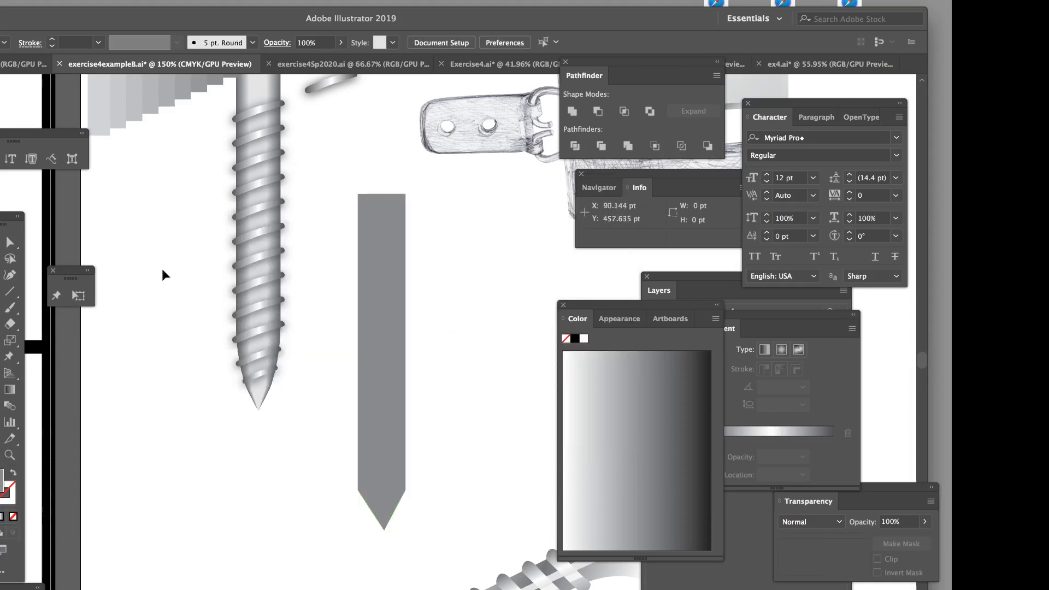
# Step: Duplicate the pointed shape in place in front of the original and narrow the copy about its centre to about 14.5 pt wide
pyautogui.click(398, 268)
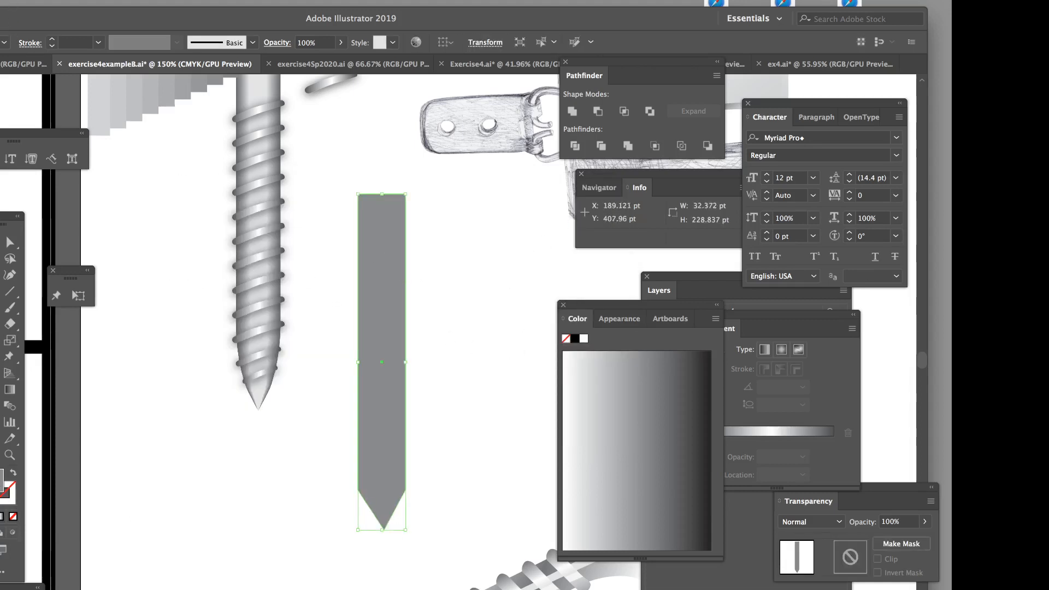
pyautogui.click(11, 1)
pyautogui.click(19, 26)
pyautogui.click(11, 2)
pyautogui.click(55, 46)
pyautogui.moveTo(408, 362); pyautogui.dragTo(404, 362)
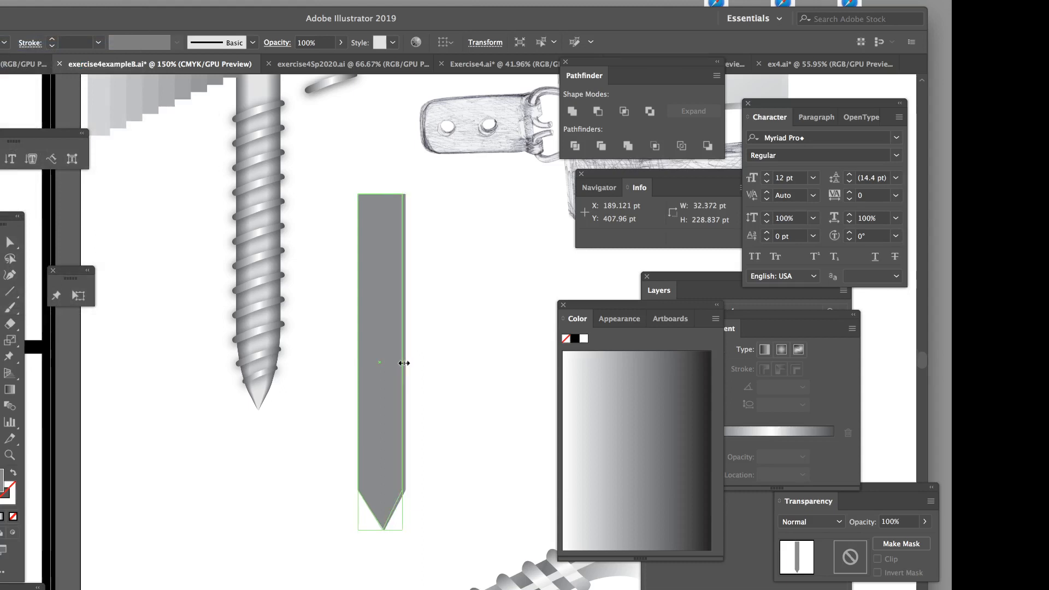
pyautogui.press('alt')
pyautogui.moveTo(404, 363); pyautogui.dragTo(394, 362)
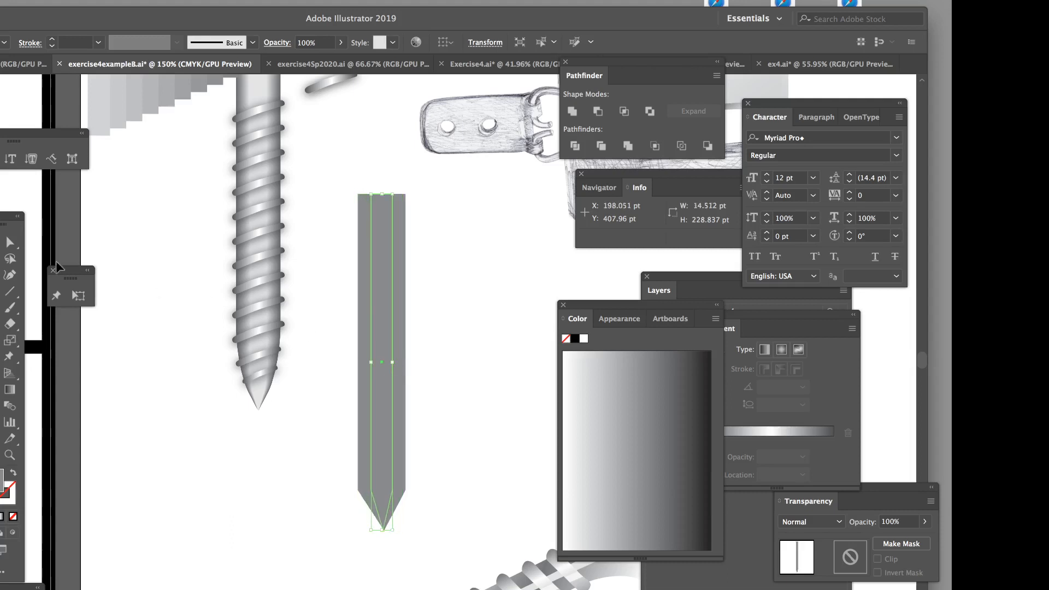
# Step: Set the narrow copy's fill to light grey C1C1C1 and deselect it
pyautogui.doubleClick(2, 481)
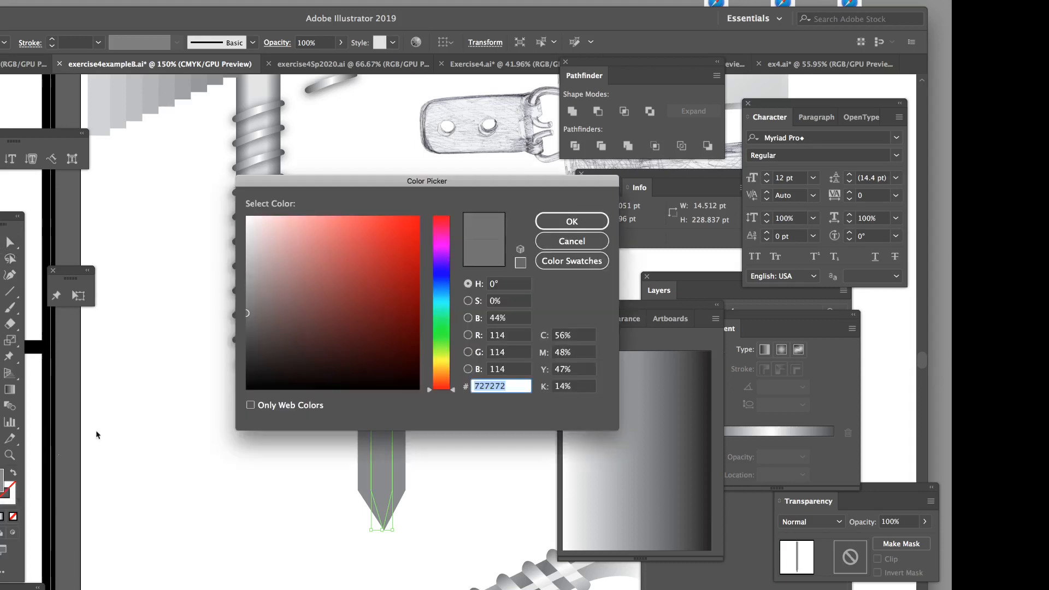
pyautogui.click(244, 257)
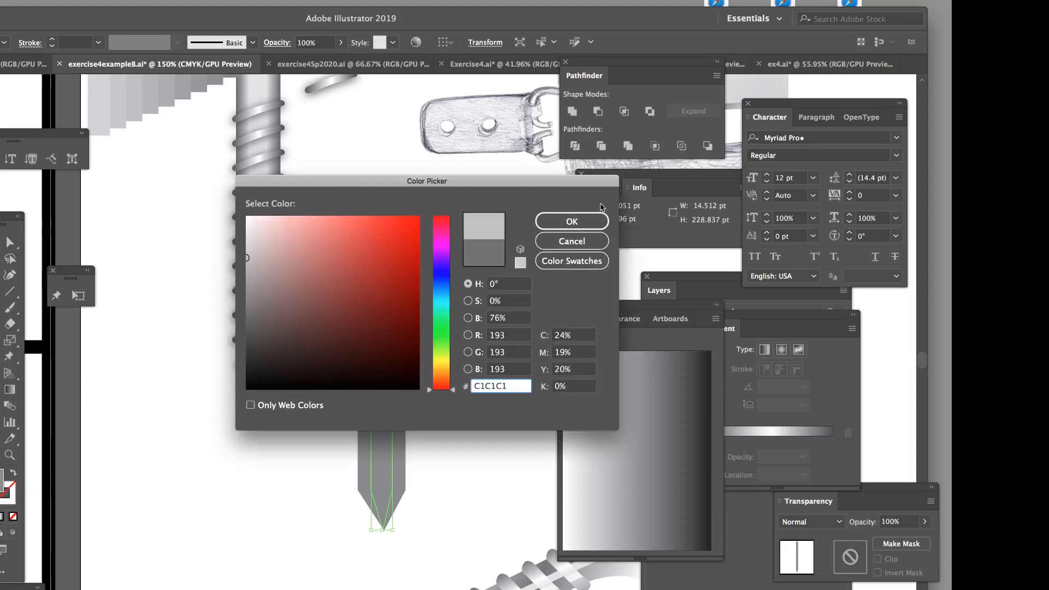
pyautogui.click(571, 220)
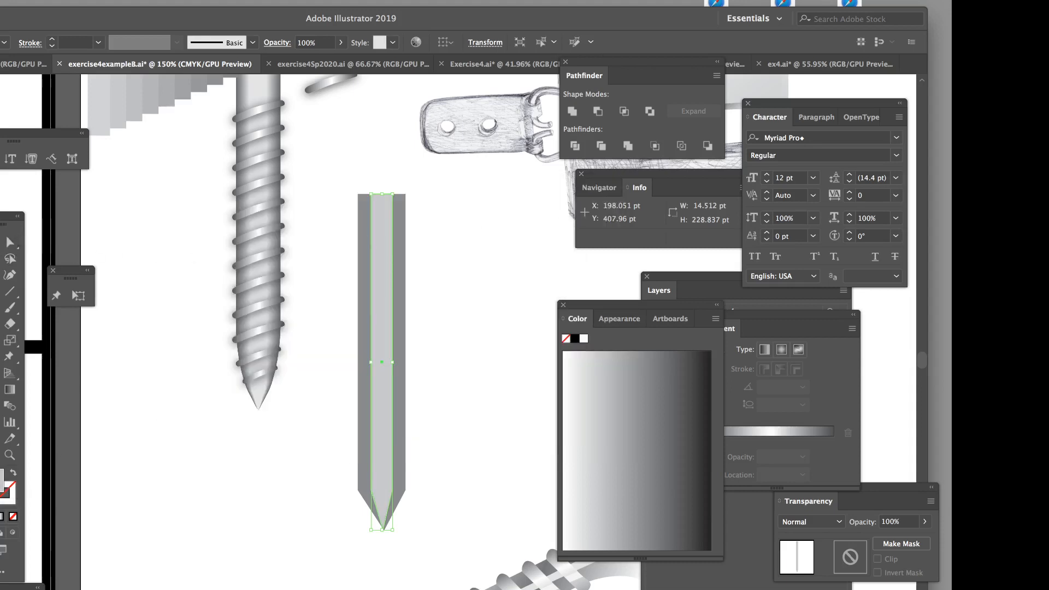
pyautogui.click(483, 307)
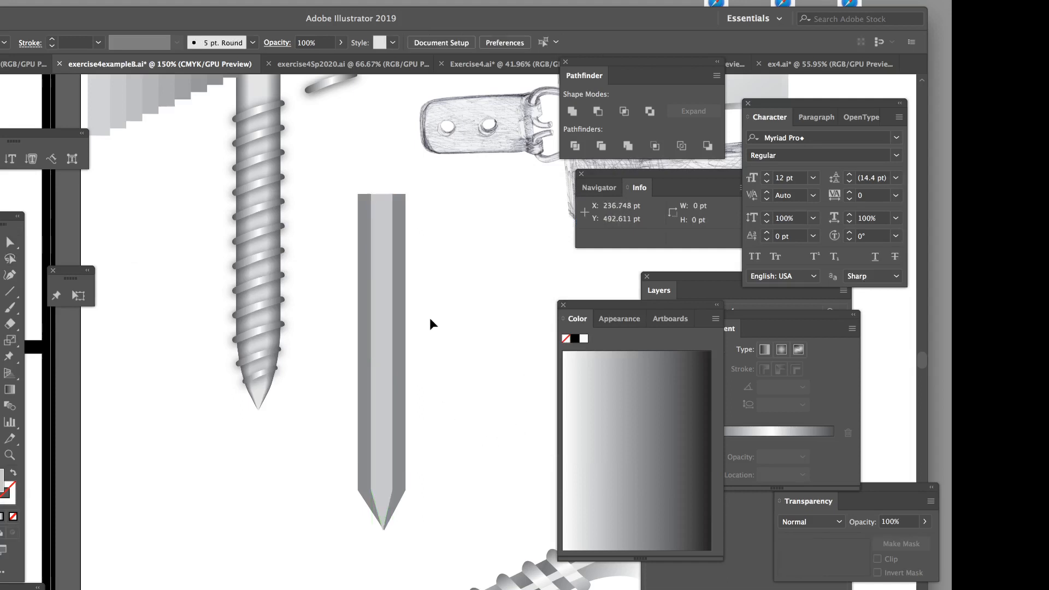
# Step: Move the narrow light grey shape out to the left of the dark one, and undo the move
pyautogui.moveTo(433, 318); pyautogui.dragTo(302, 393)
pyautogui.click(482, 439)
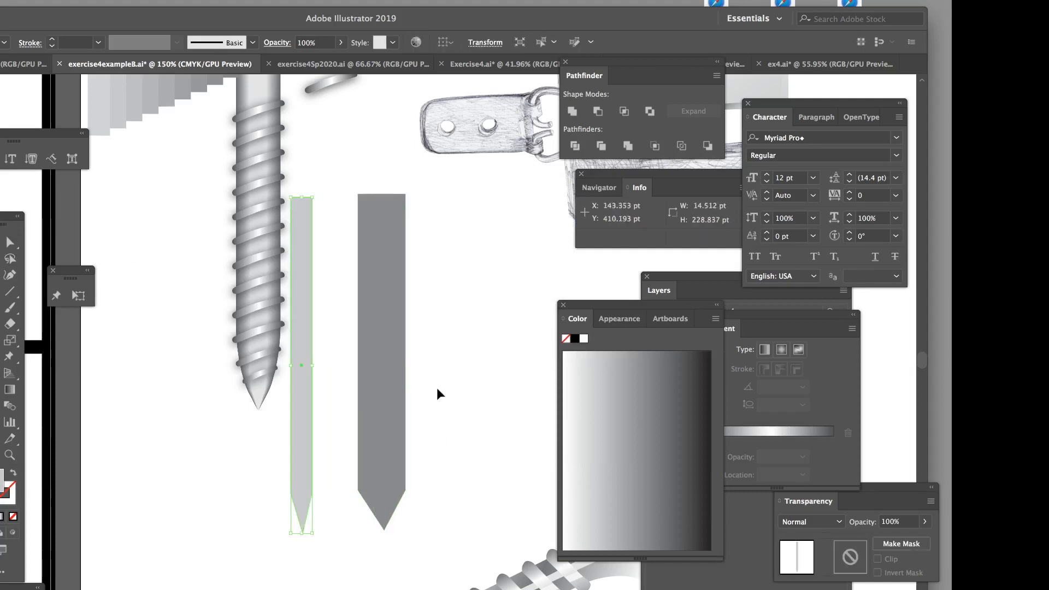
pyautogui.hotkey('ctrl', 'z')
# Step: Blend the narrow light grey shape with the wide dark grey shape using the Blend tool
pyautogui.moveTo(442, 335); pyautogui.dragTo(348, 391)
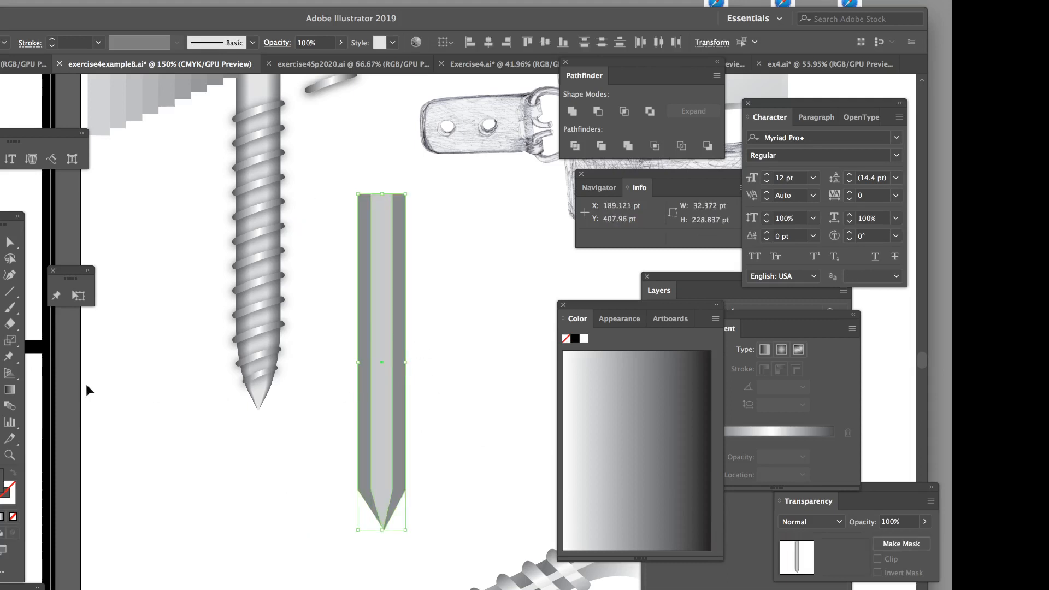
pyautogui.click(9, 407)
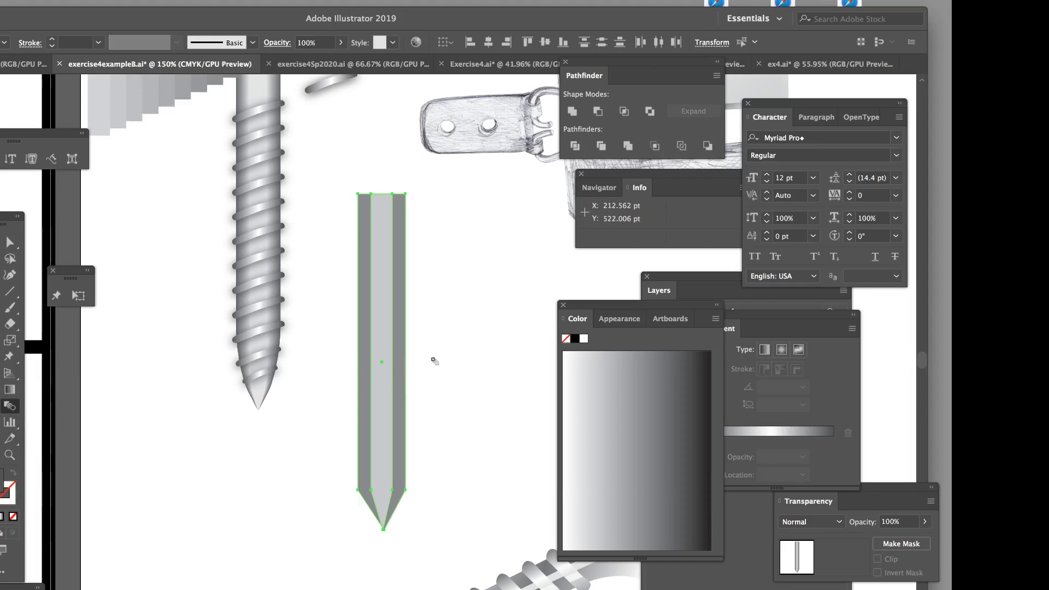
pyautogui.hotkey('ctrl', '=')
pyautogui.hotkey('ctrl', '=')
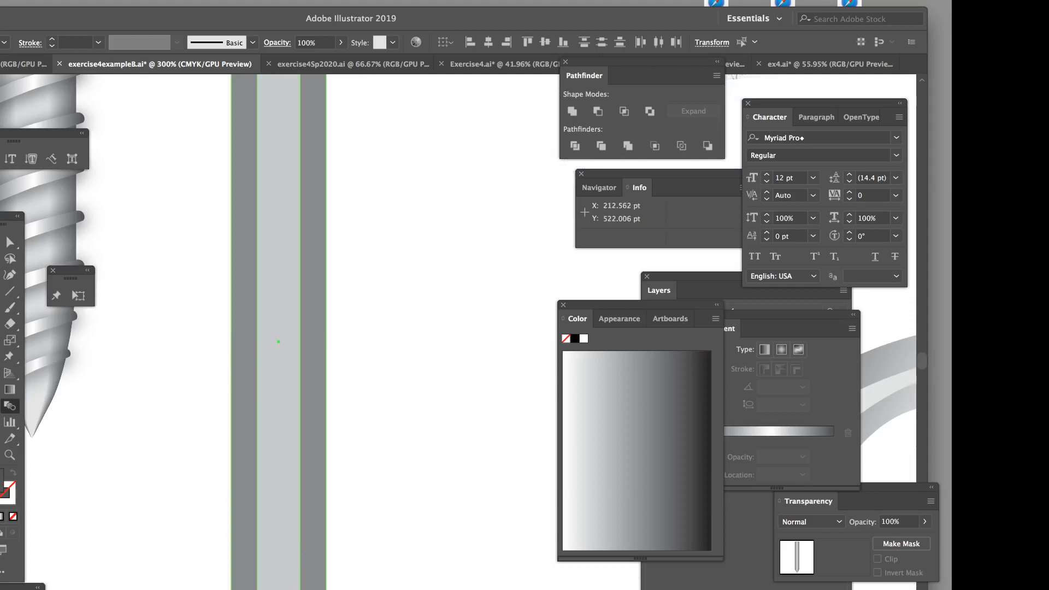
pyautogui.click(300, 341)
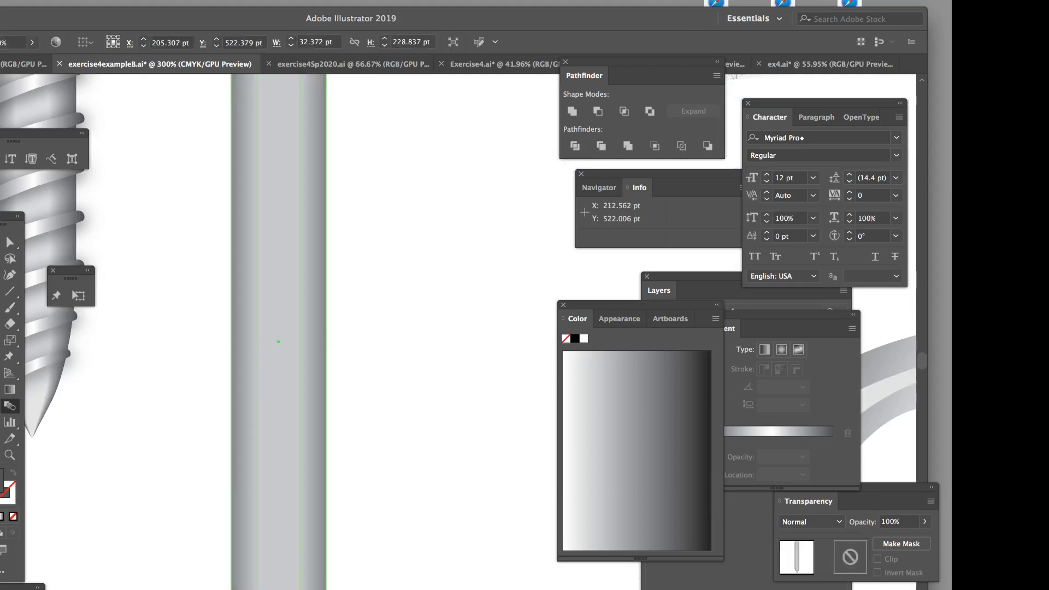
# Step: Reposition the blended shaft slightly further from the threaded screw, centred at about X 223.5 pt, and deselect it
pyautogui.press('v')
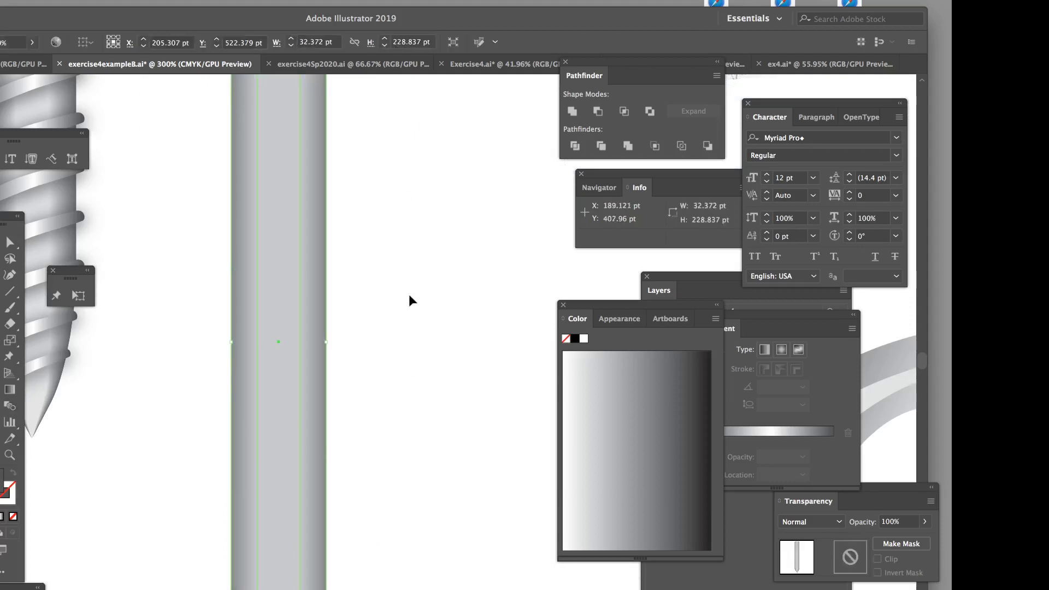
pyautogui.click(540, 322)
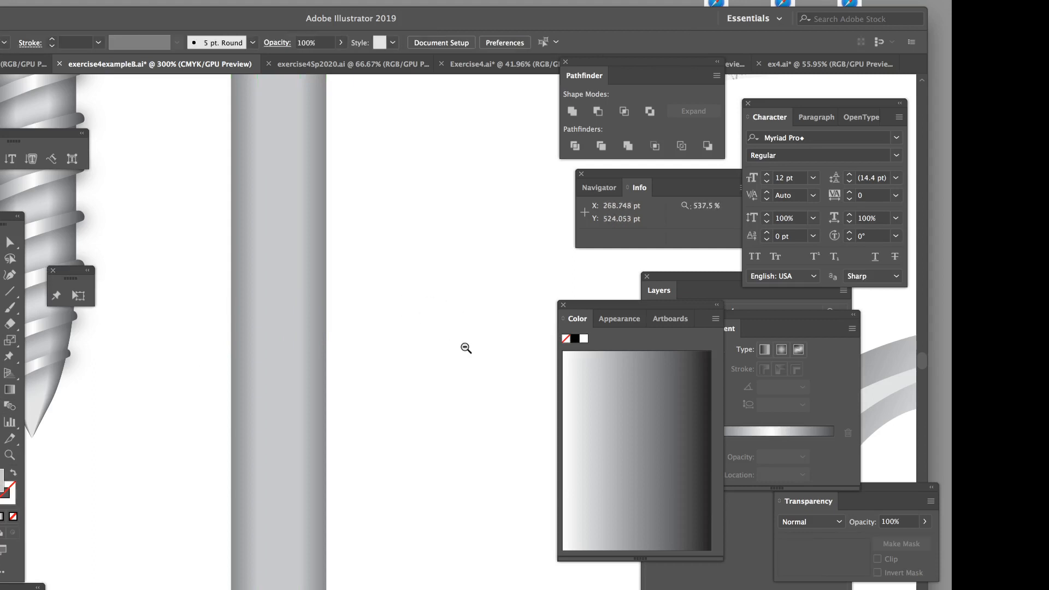
pyautogui.keyDown('alt'); pyautogui.keyDown('super'); pyautogui.click(459, 352); pyautogui.keyUp('super'); pyautogui.keyUp('alt')
pyautogui.keyDown('alt'); pyautogui.keyDown('super'); pyautogui.click(440, 364); pyautogui.keyUp('super'); pyautogui.keyUp('alt')
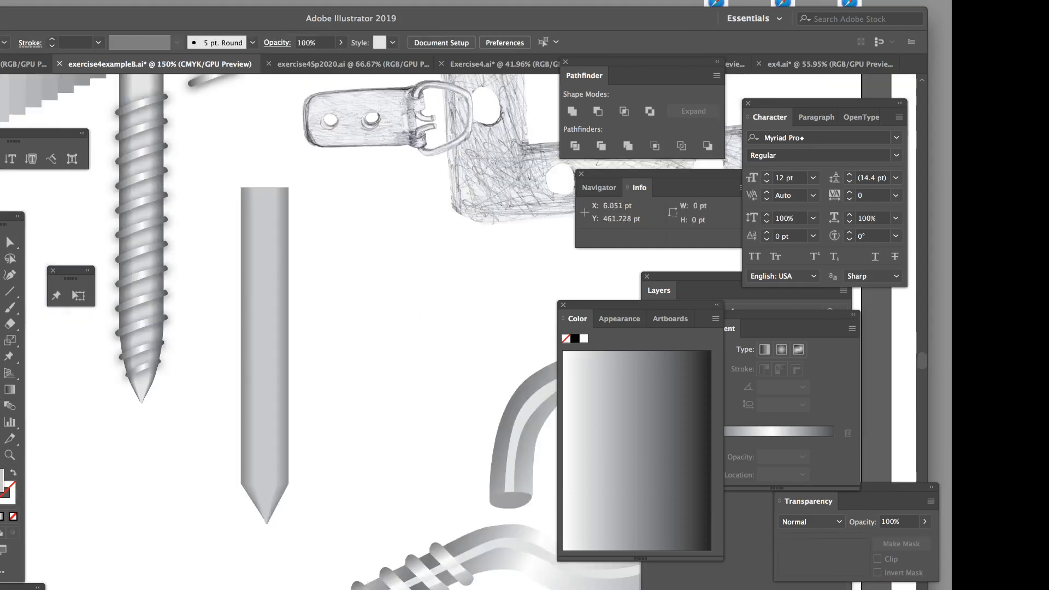
pyautogui.click(286, 326)
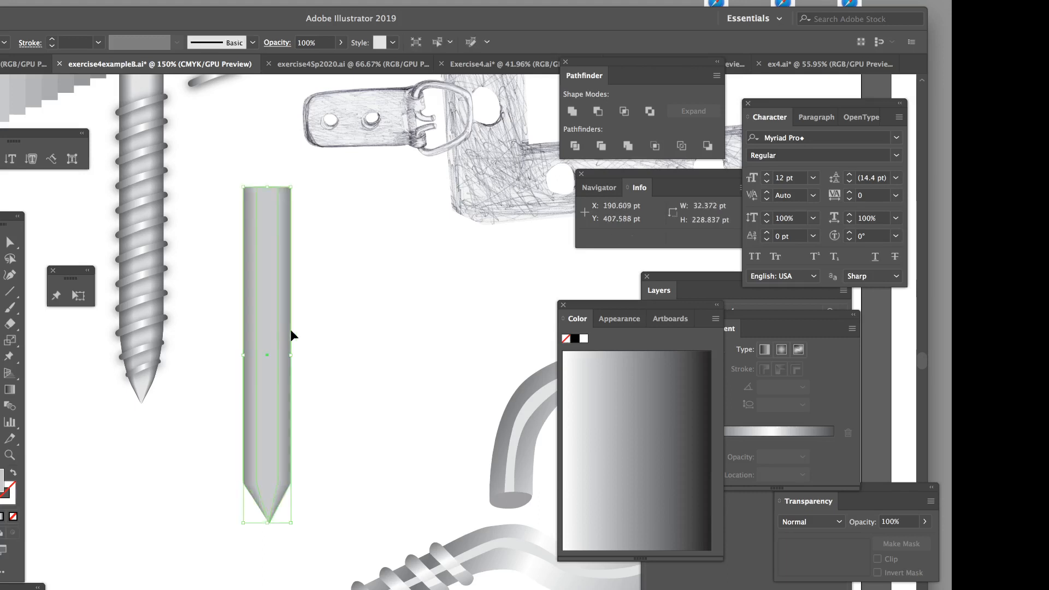
pyautogui.moveTo(278, 375); pyautogui.dragTo(345, 368)
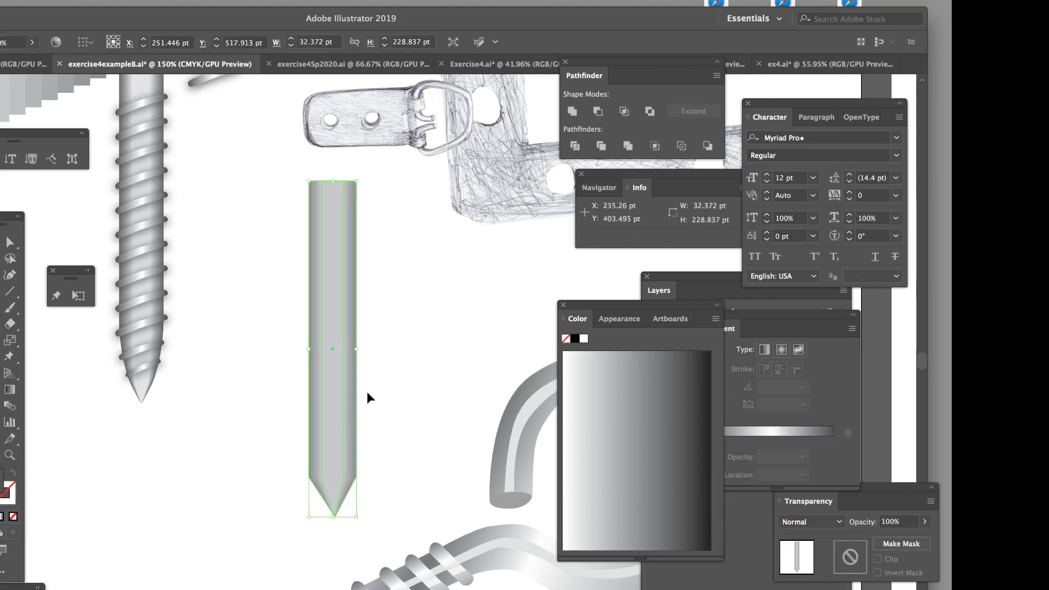
pyautogui.moveTo(335, 391); pyautogui.dragTo(294, 396)
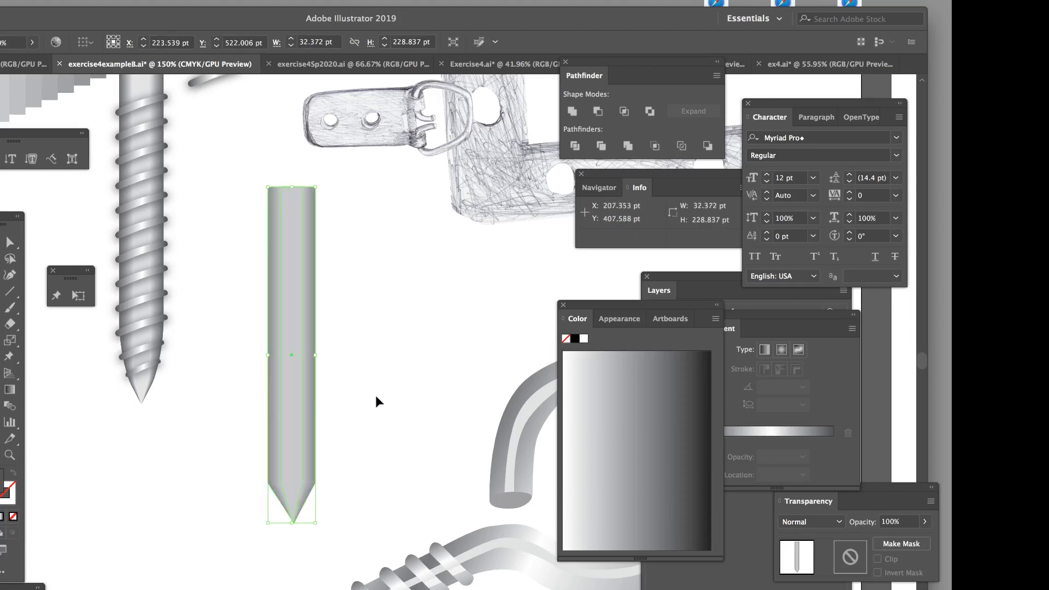
pyautogui.click(334, 391)
# Step: Change the fill of the narrow inner shape within the blend to very light grey E5E5E5 and deselect it
pyautogui.press('p')
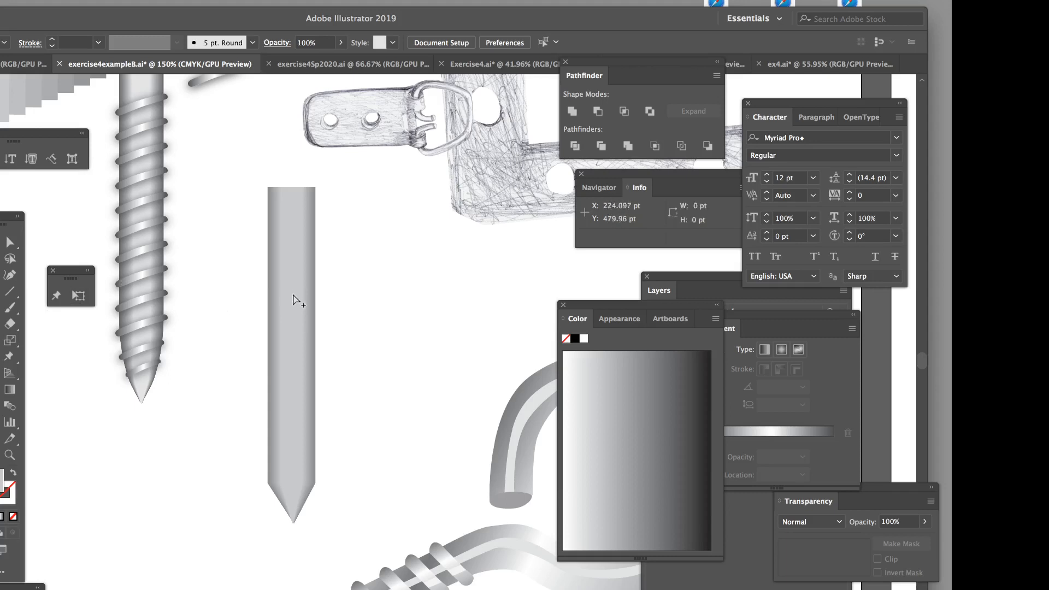
pyautogui.click(310, 342)
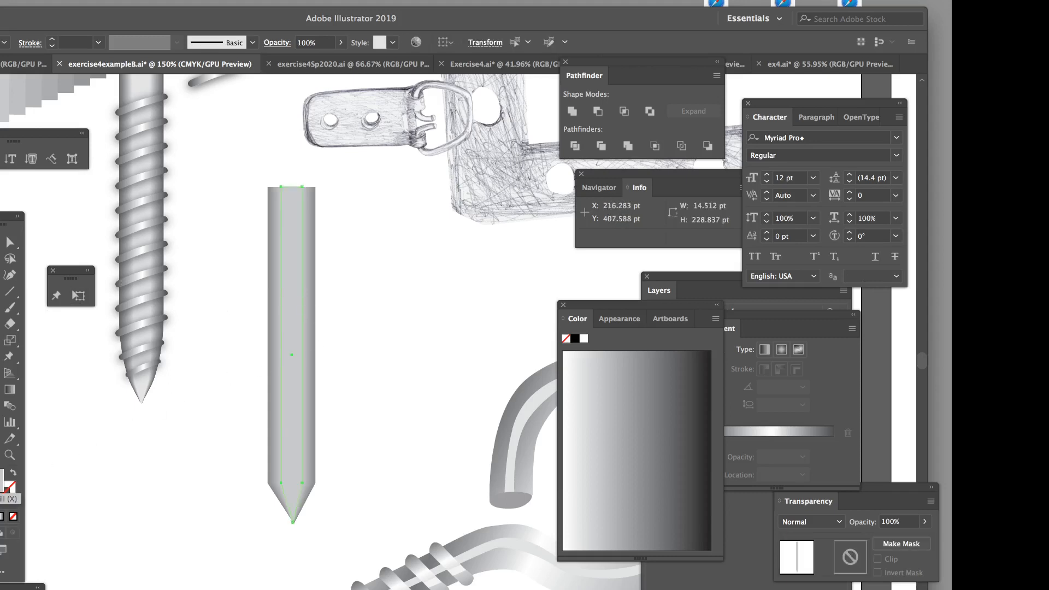
pyautogui.doubleClick(5, 486)
pyautogui.click(247, 233)
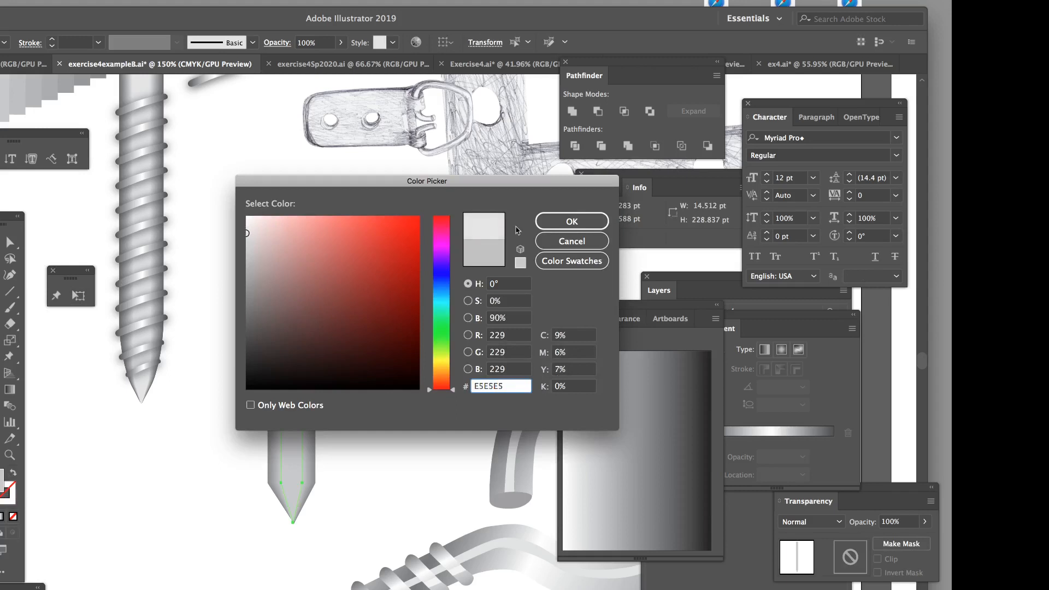
pyautogui.click(574, 221)
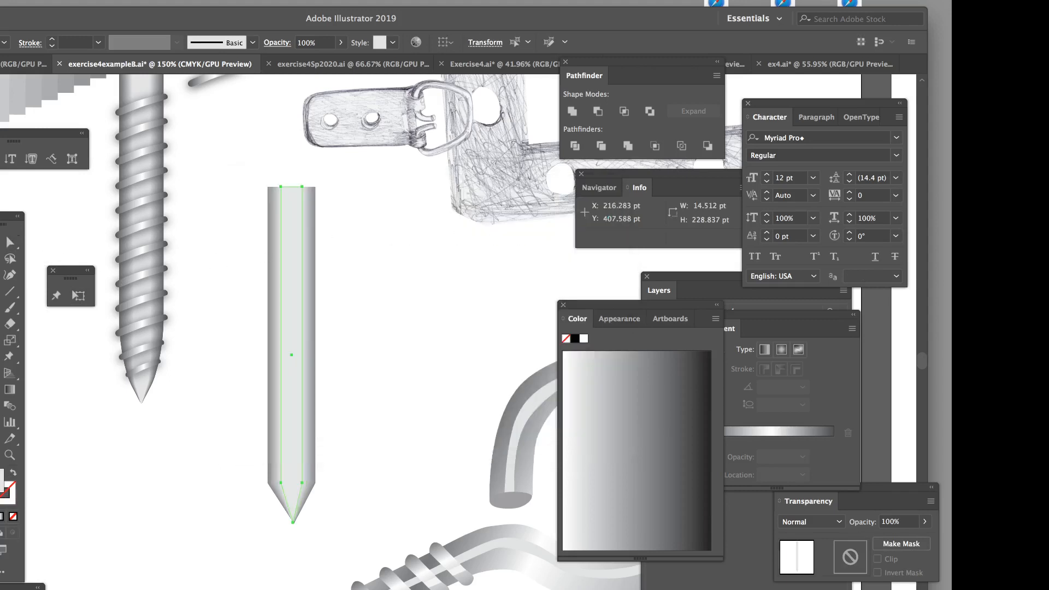
pyautogui.click(393, 334)
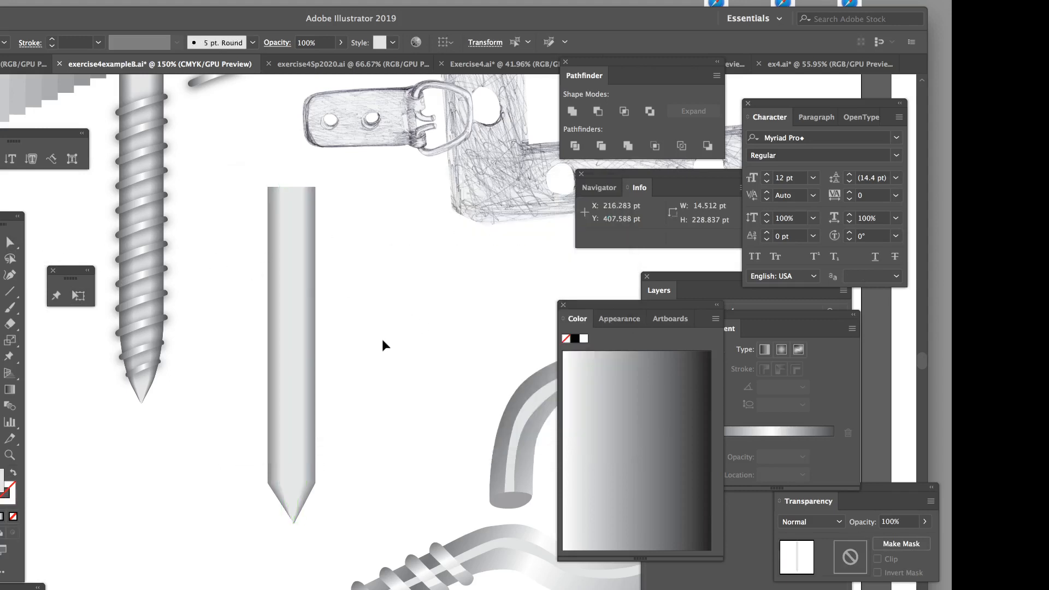
# Step: Narrow the blend's light inner shape about its centre to about 7 pt wide and deselect it
pyautogui.keyDown('super'); pyautogui.click(297, 360); pyautogui.keyUp('super')
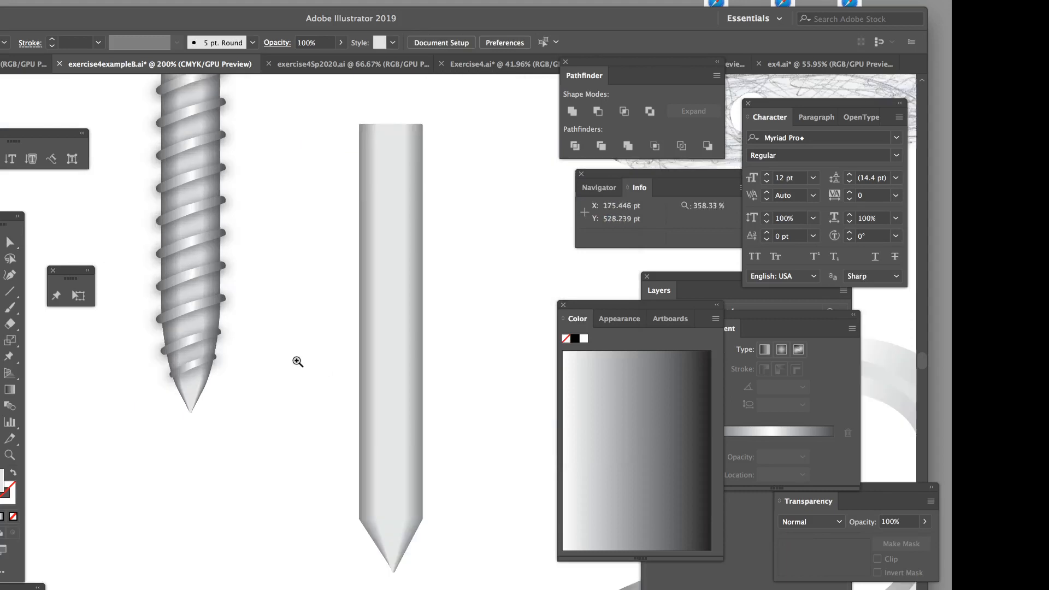
pyautogui.keyDown('super'); pyautogui.click(391, 355); pyautogui.keyUp('super')
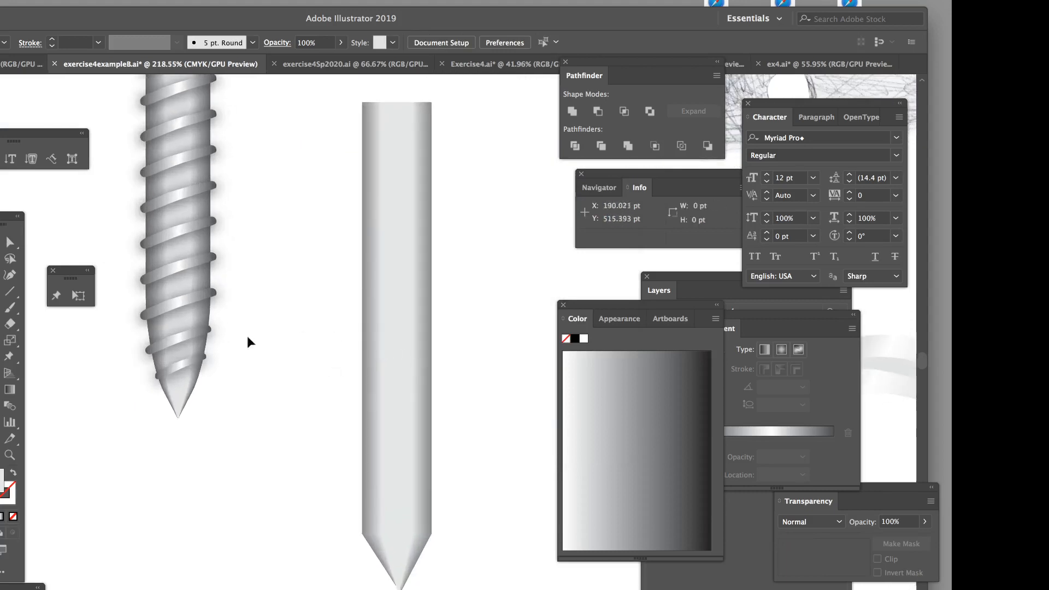
pyautogui.click(408, 323)
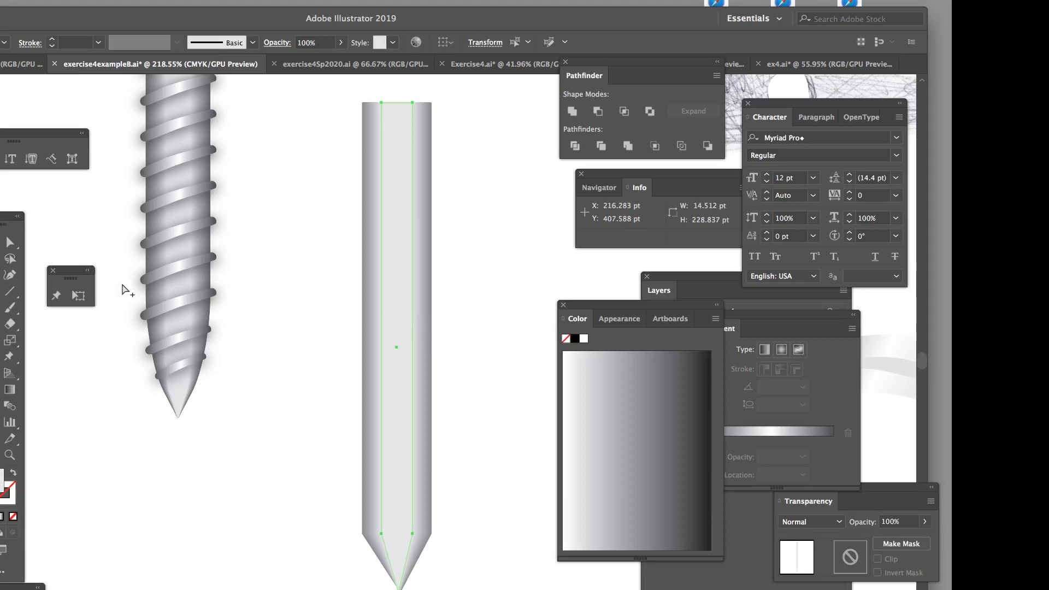
pyautogui.doubleClick(9, 241)
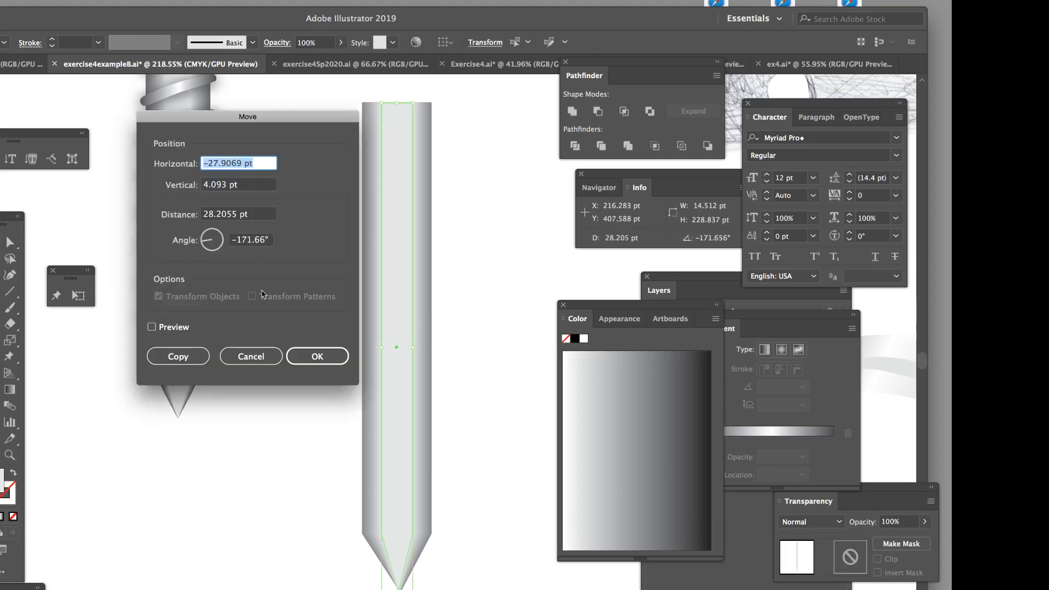
pyautogui.click(251, 356)
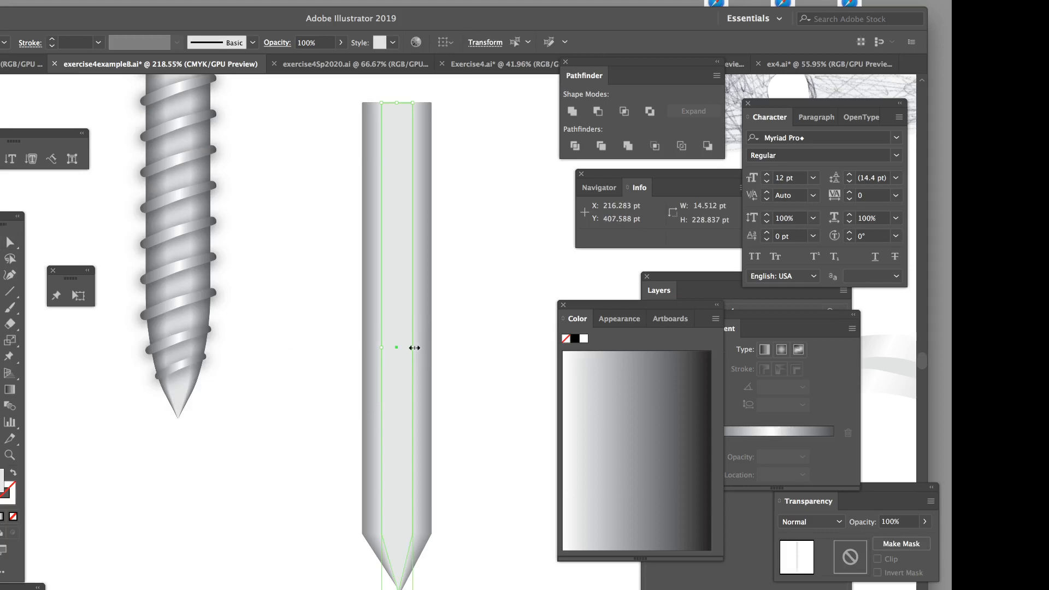
pyautogui.moveTo(414, 349); pyautogui.dragTo(405, 347)
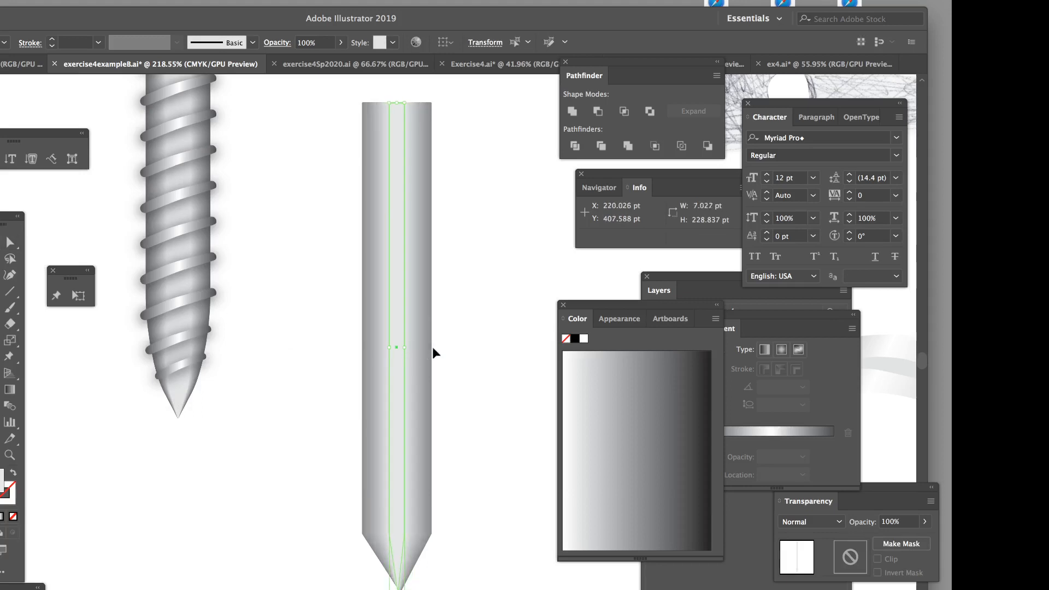
pyautogui.click(295, 276)
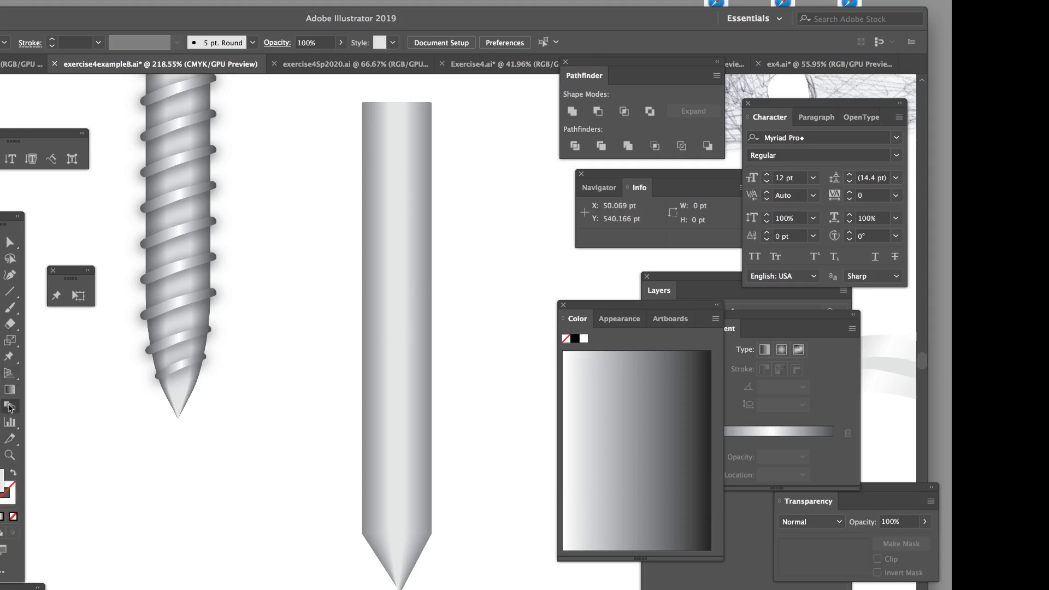
# Step: Release the shaft's blend into its two original shapes, and undo the release
pyautogui.click(397, 180)
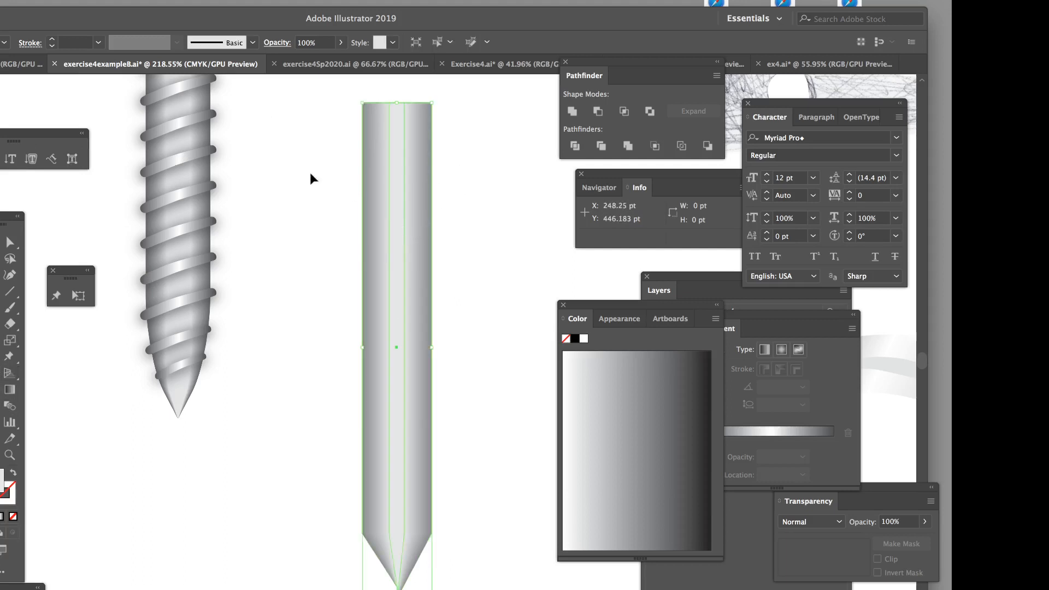
pyautogui.click(36, 0)
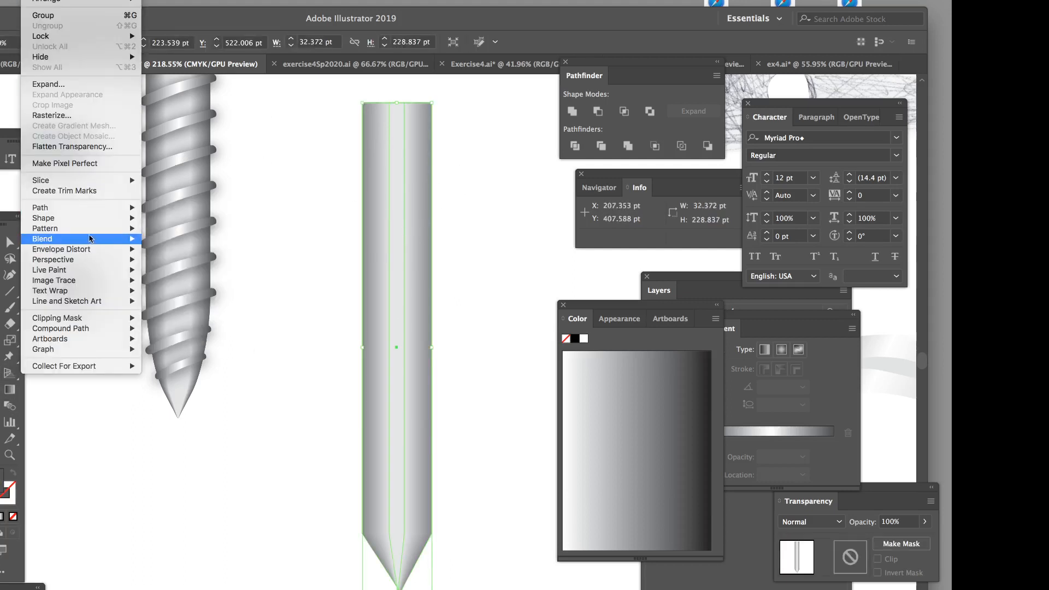
pyautogui.moveTo(86, 242)
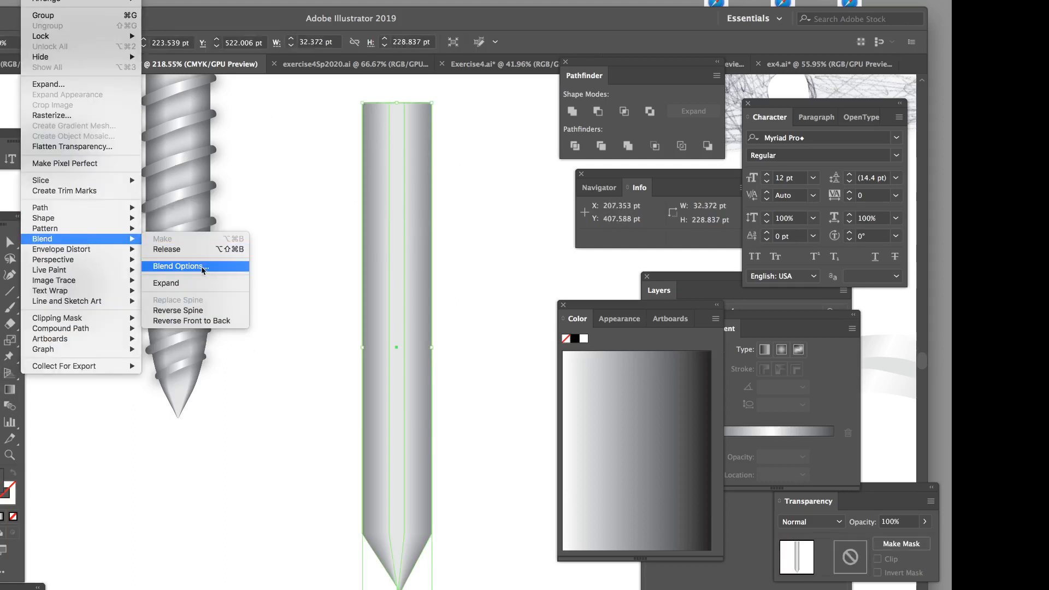
pyautogui.press('alt+shift+super+b')
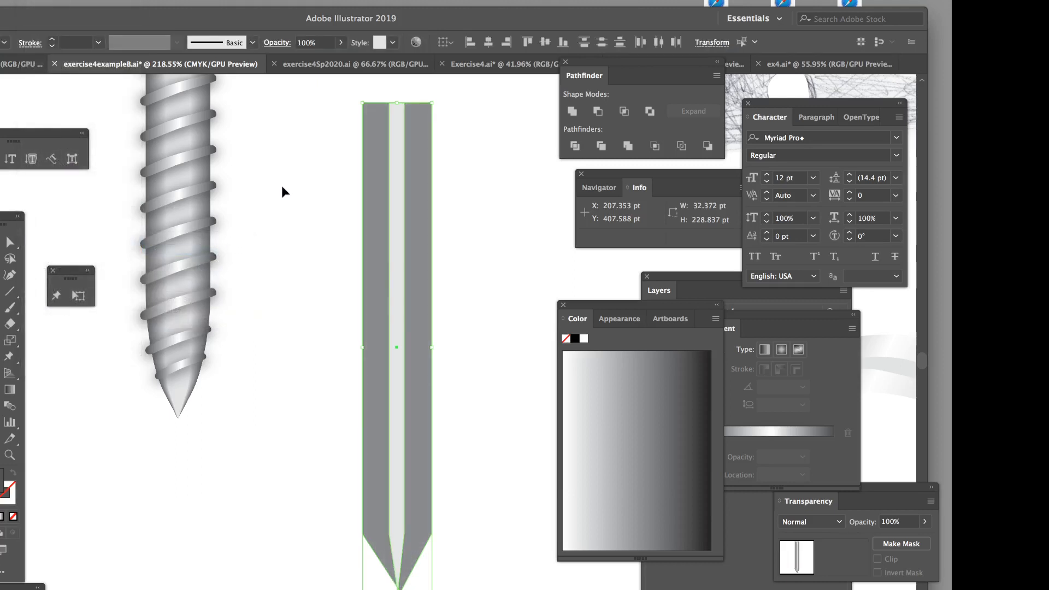
pyautogui.press('super+z')
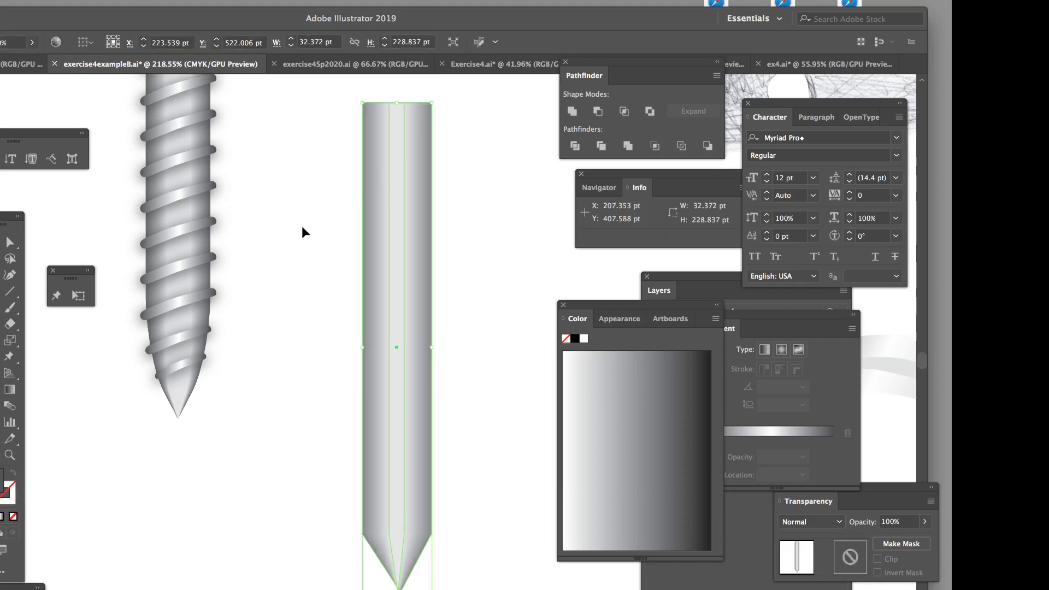
# Step: Examine the Blend commands available for the shaft and the blend's contents in its appearance attributes
pyautogui.click(38, 0)
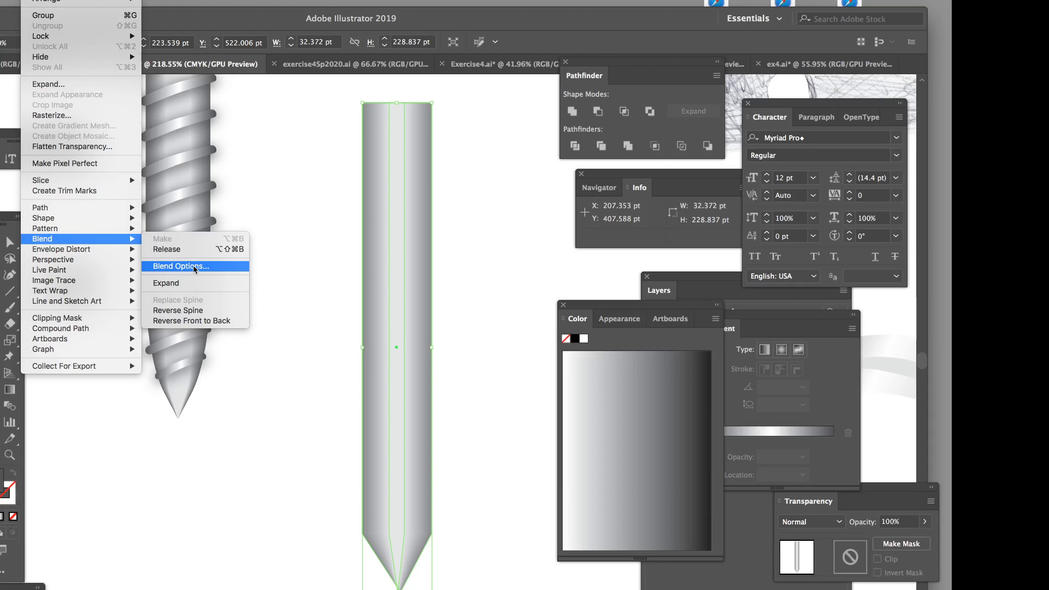
pyautogui.click(317, 223)
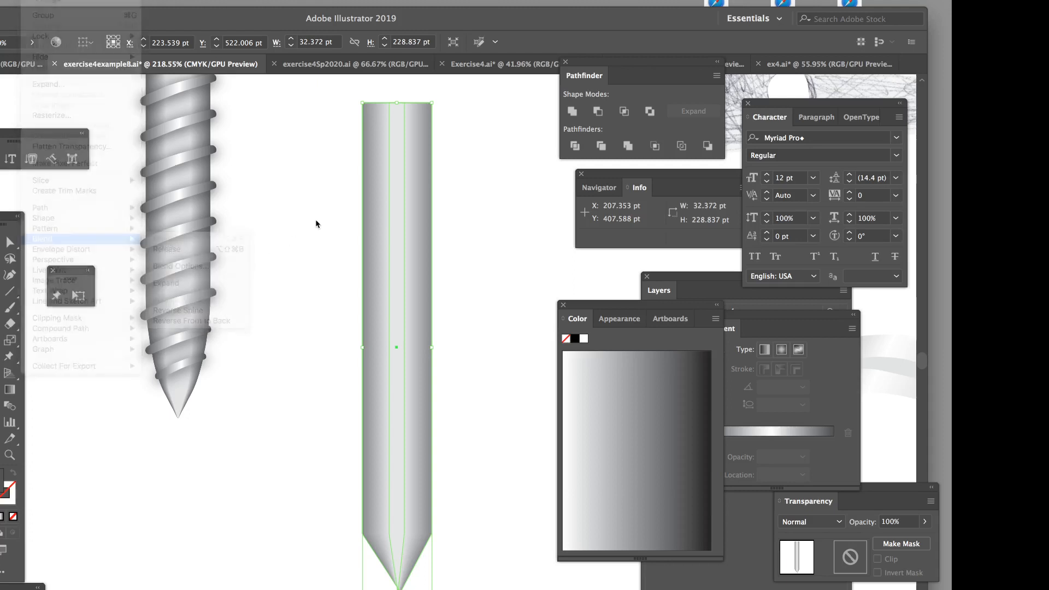
pyautogui.click(420, 267)
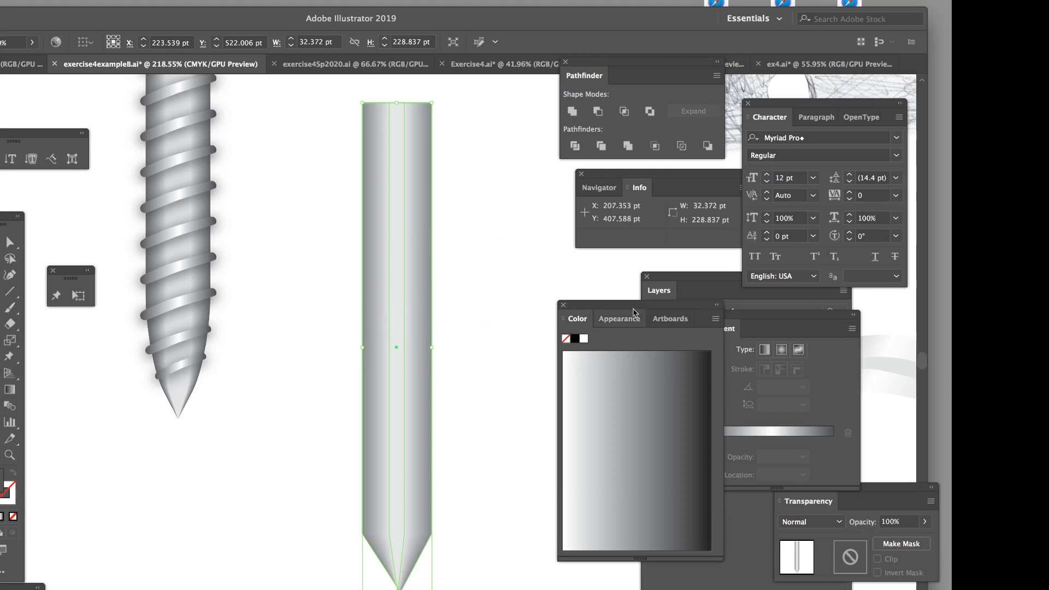
pyautogui.click(621, 320)
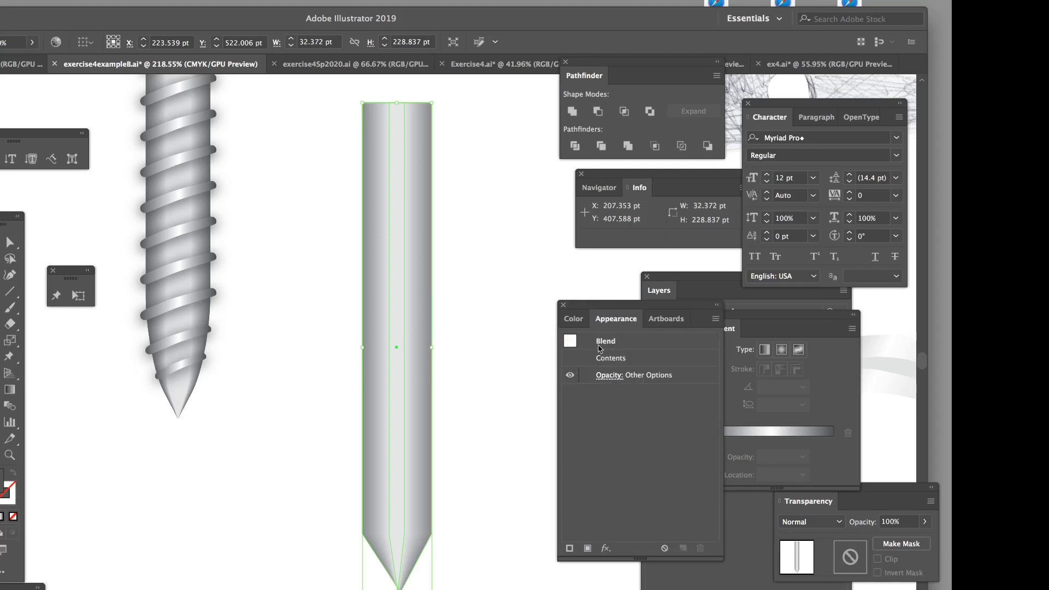
pyautogui.doubleClick(612, 358)
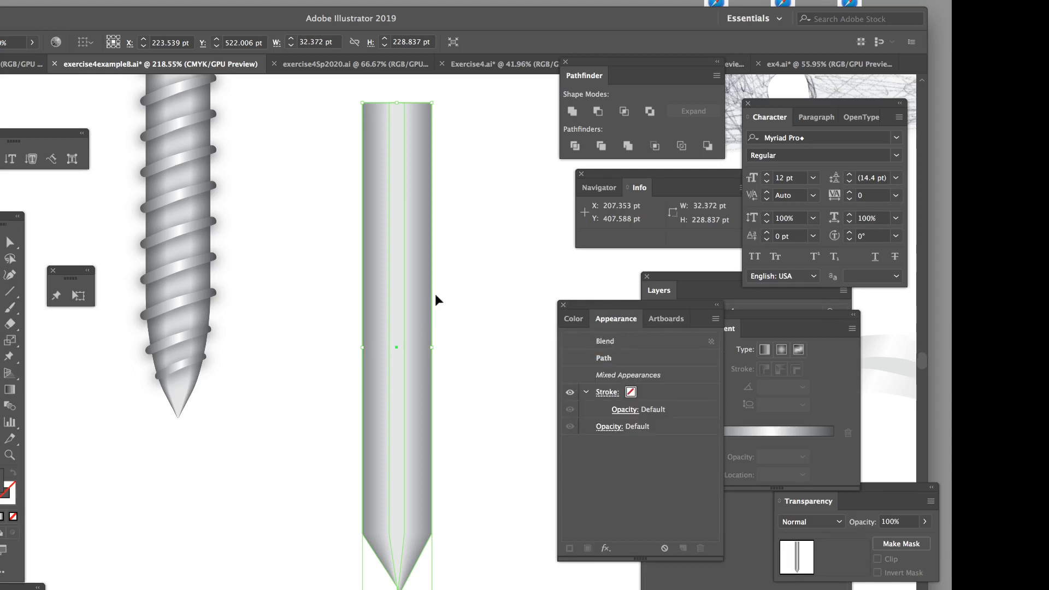
pyautogui.click(471, 275)
pyautogui.moveTo(486, 258); pyautogui.dragTo(320, 336)
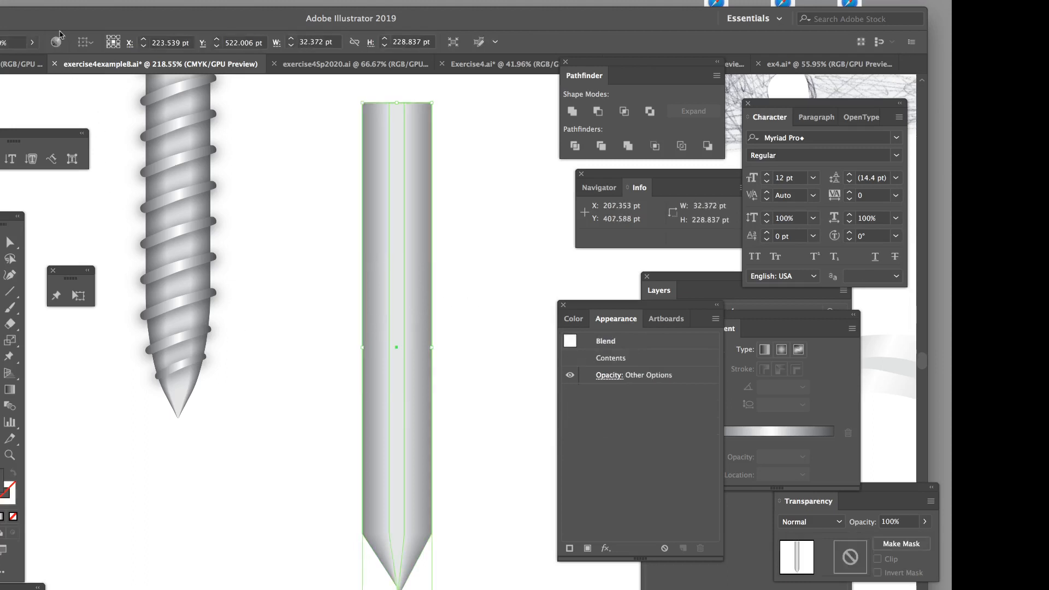
# Step: Expand the shaft's blend into a group of separate shapes, check its appearance entries and deselect it
pyautogui.click(38, 1)
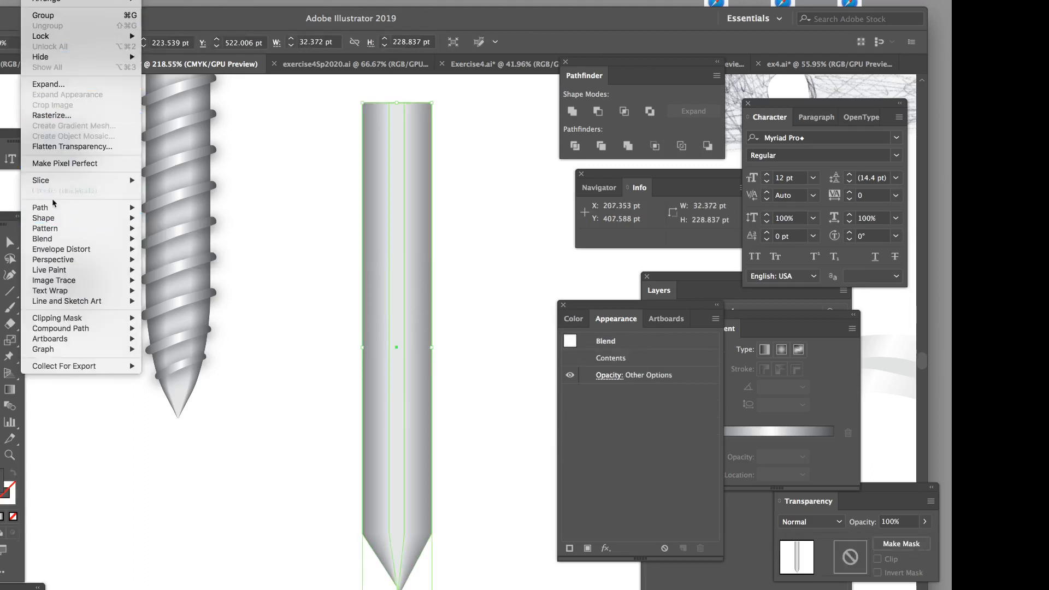
pyautogui.moveTo(53, 233)
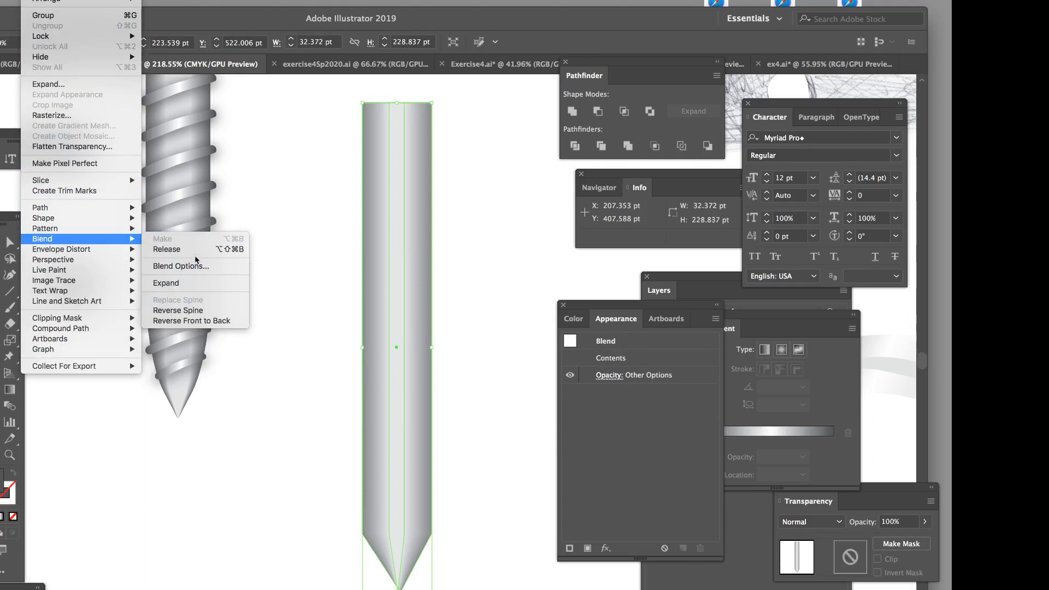
pyautogui.click(198, 282)
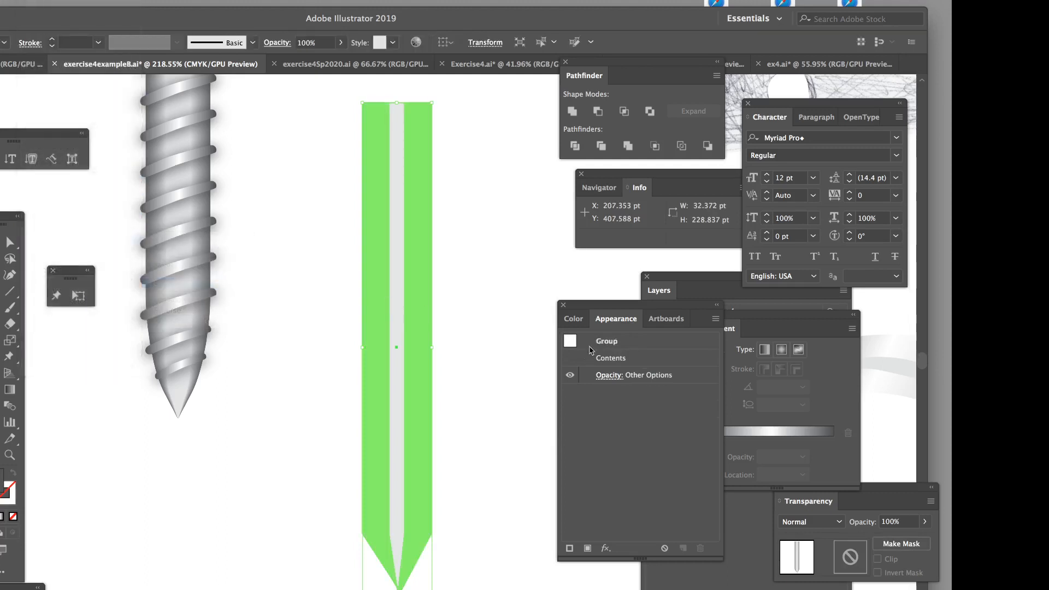
pyautogui.click(471, 391)
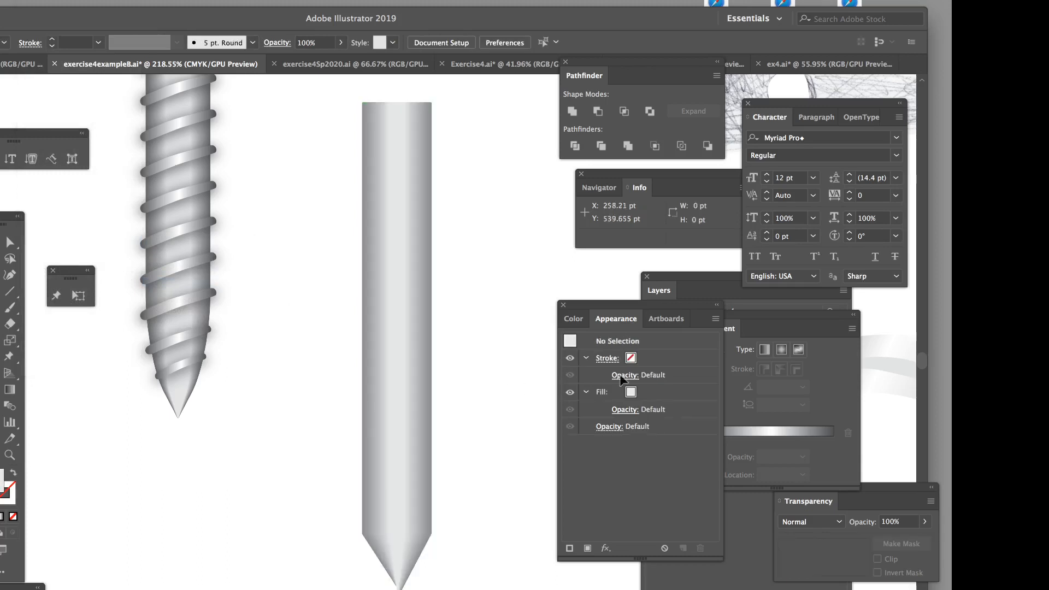
pyautogui.click(425, 386)
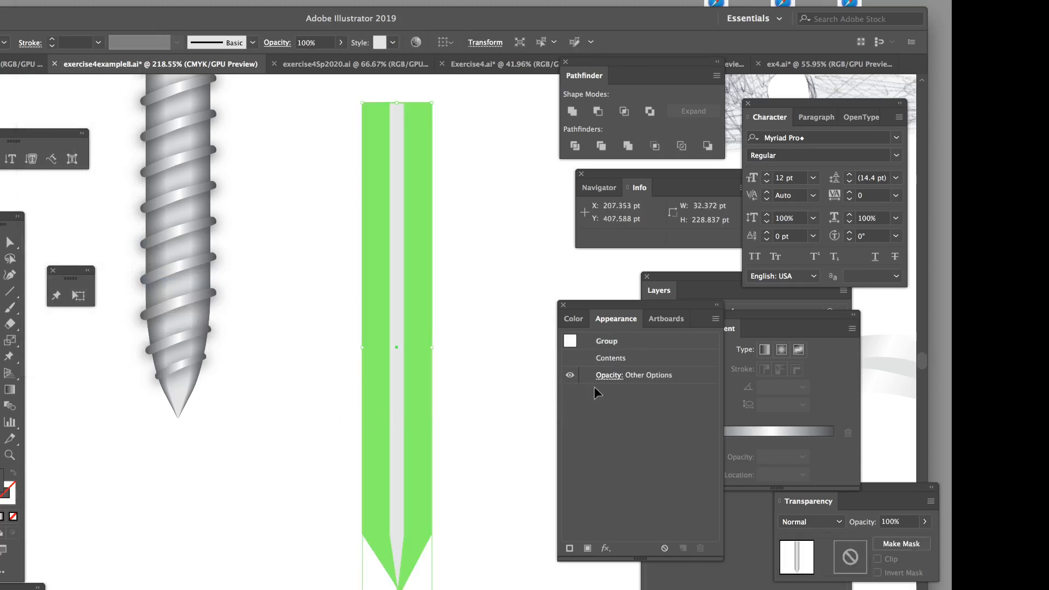
pyautogui.click(493, 323)
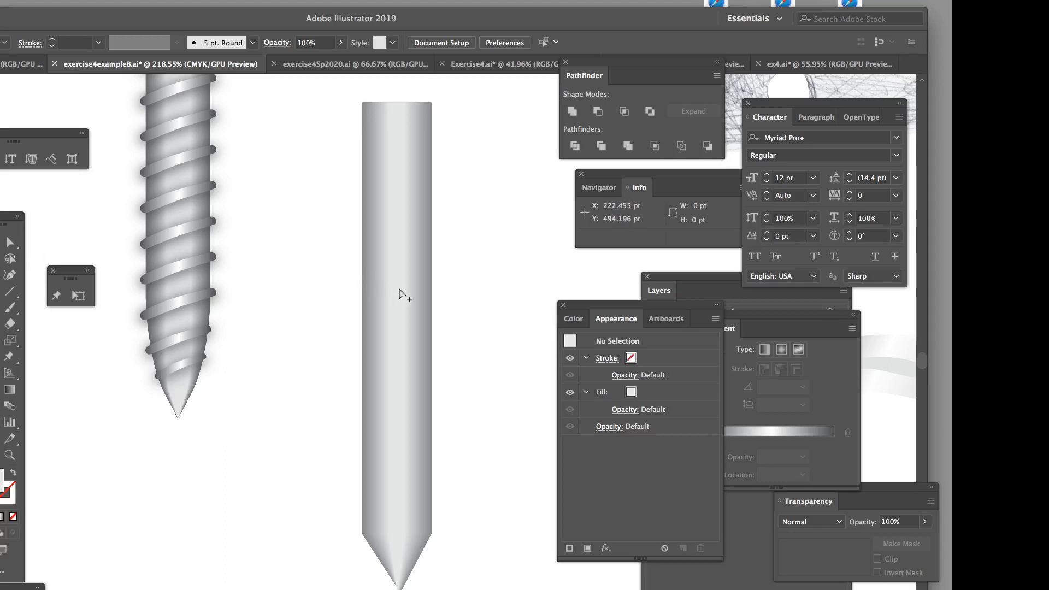
# Step: Pull several individual shapes out of the expanded shaft, then delete all of the shaft's pieces
pyautogui.moveTo(398, 289); pyautogui.dragTo(295, 309)
pyautogui.moveTo(405, 308); pyautogui.dragTo(318, 330)
pyautogui.moveTo(402, 331); pyautogui.dragTo(328, 365)
pyautogui.moveTo(392, 365); pyautogui.dragTo(324, 375)
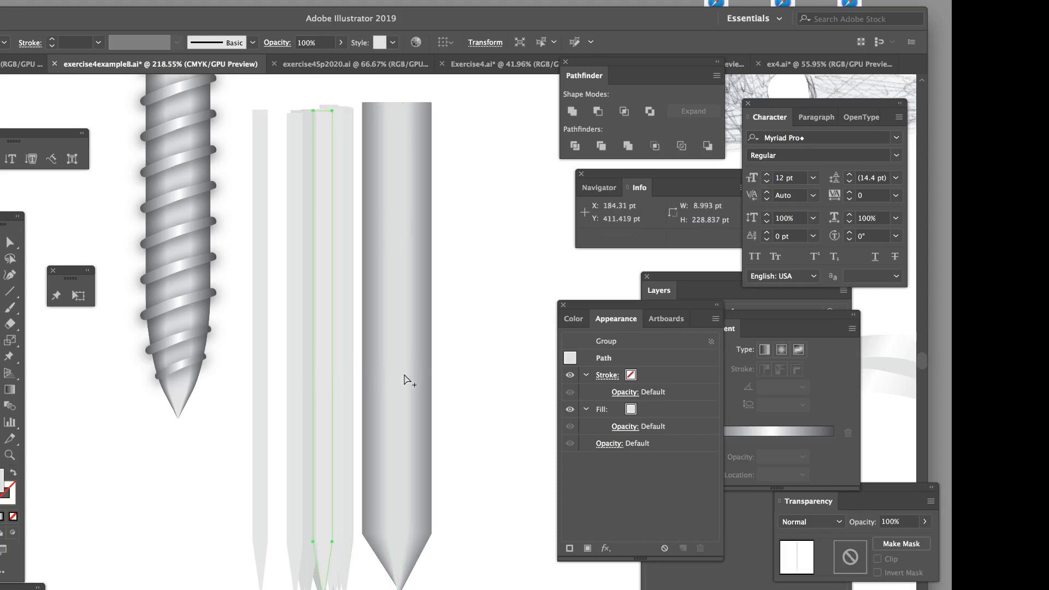
pyautogui.moveTo(397, 364); pyautogui.dragTo(321, 385)
pyautogui.moveTo(504, 319); pyautogui.dragTo(225, 420)
pyautogui.press('Delete')
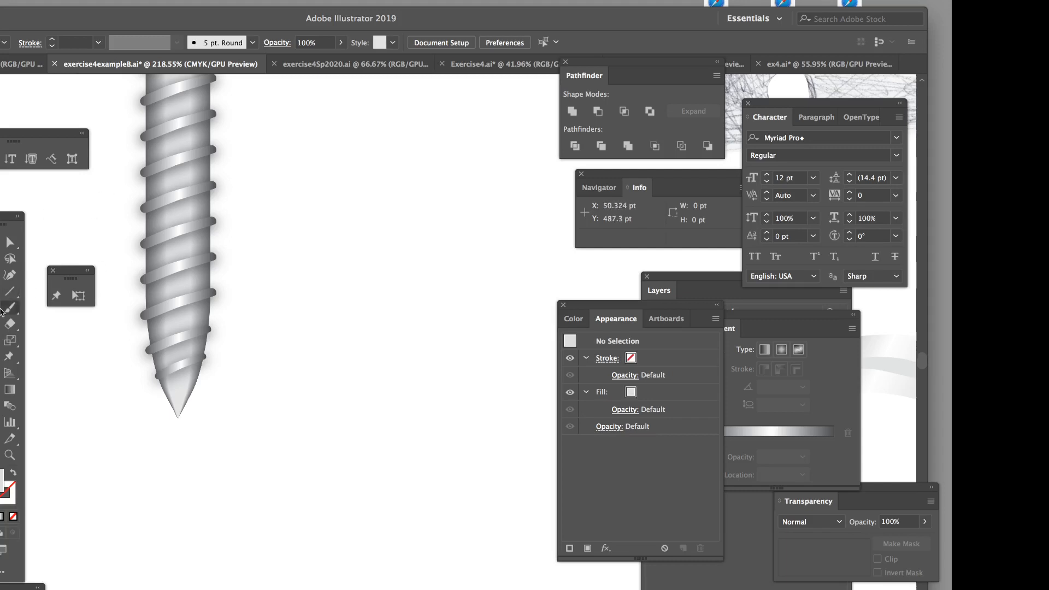
# Step: Draw a closed, curved freeform shape about 105 by 147 pt to the right of the screw with the Pen tool
pyautogui.moveTo(2, 275); pyautogui.dragTo(36, 276)
pyautogui.moveTo(334, 254); pyautogui.dragTo(365, 215)
pyautogui.moveTo(456, 225); pyautogui.dragTo(498, 240)
pyautogui.moveTo(502, 441); pyautogui.dragTo(508, 487)
pyautogui.moveTo(403, 530); pyautogui.dragTo(310, 503)
pyautogui.moveTo(370, 406); pyautogui.dragTo(346, 367)
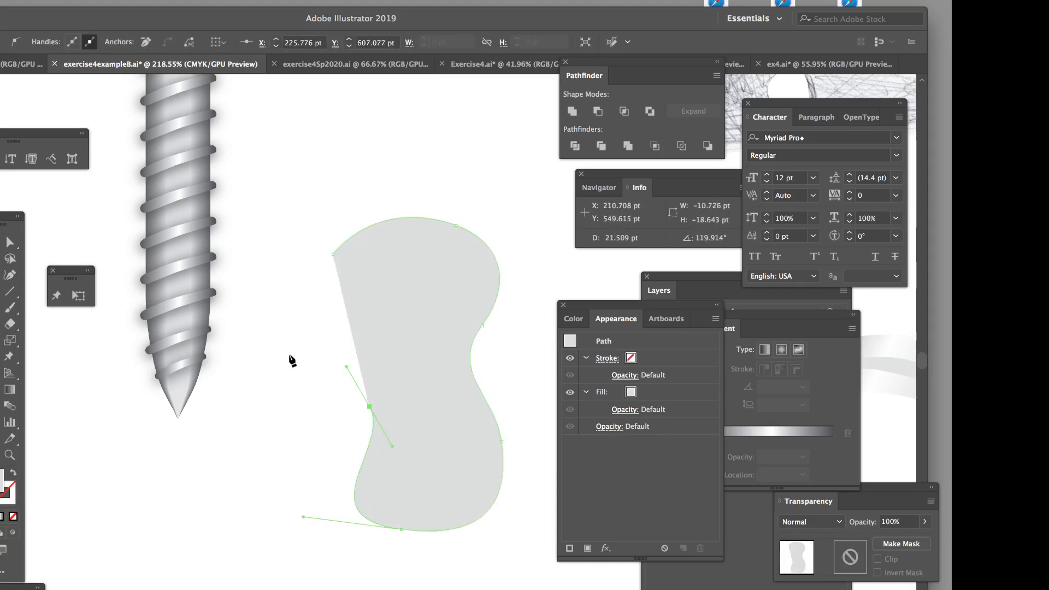
pyautogui.moveTo(285, 354); pyautogui.dragTo(255, 316)
pyautogui.click(333, 255)
pyautogui.moveTo(334, 254); pyautogui.dragTo(366, 216)
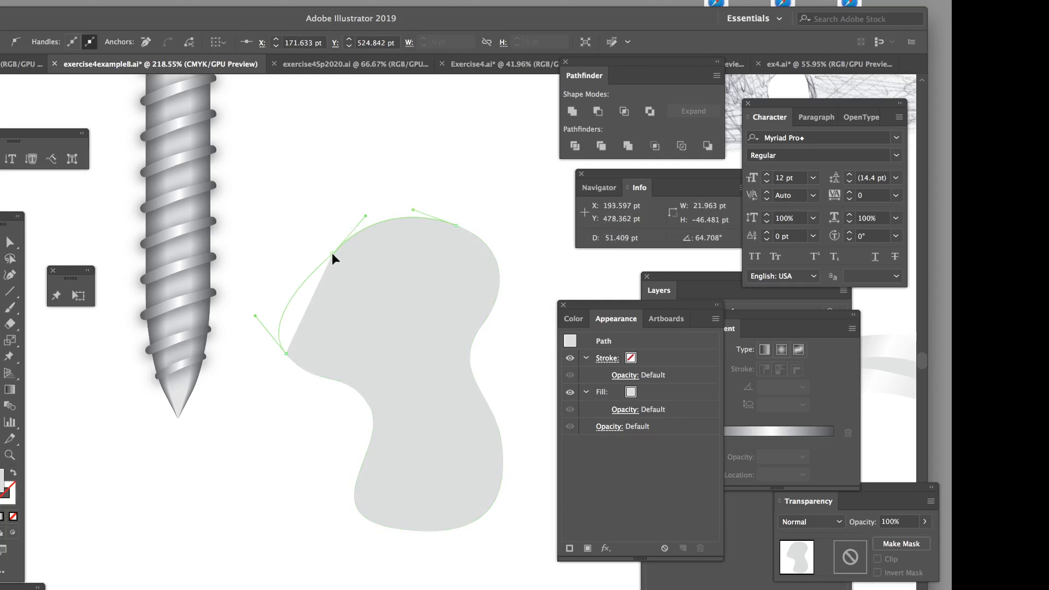
# Step: Fill the freeform shape with a dark gray and deselect it
pyautogui.doubleClick(1, 481)
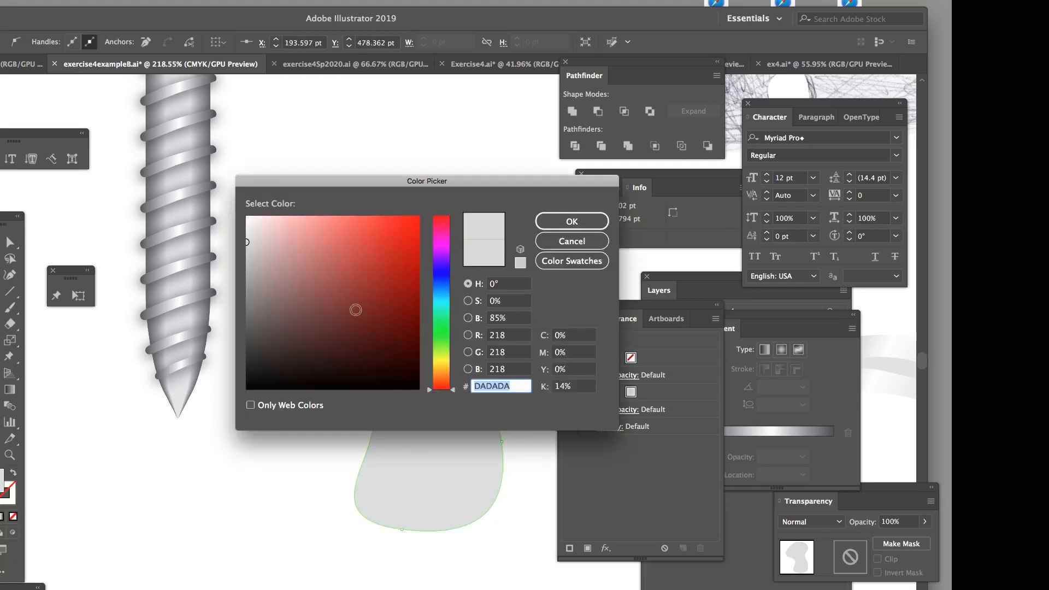
pyautogui.moveTo(284, 335); pyautogui.dragTo(237, 338)
pyautogui.click(602, 221)
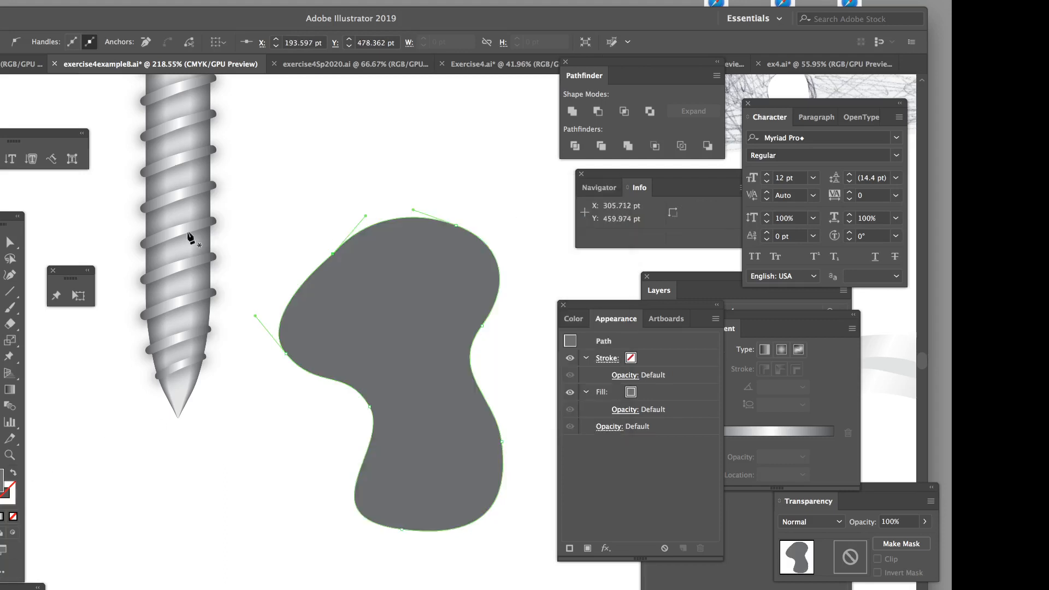
pyautogui.click(10, 242)
pyautogui.click(306, 206)
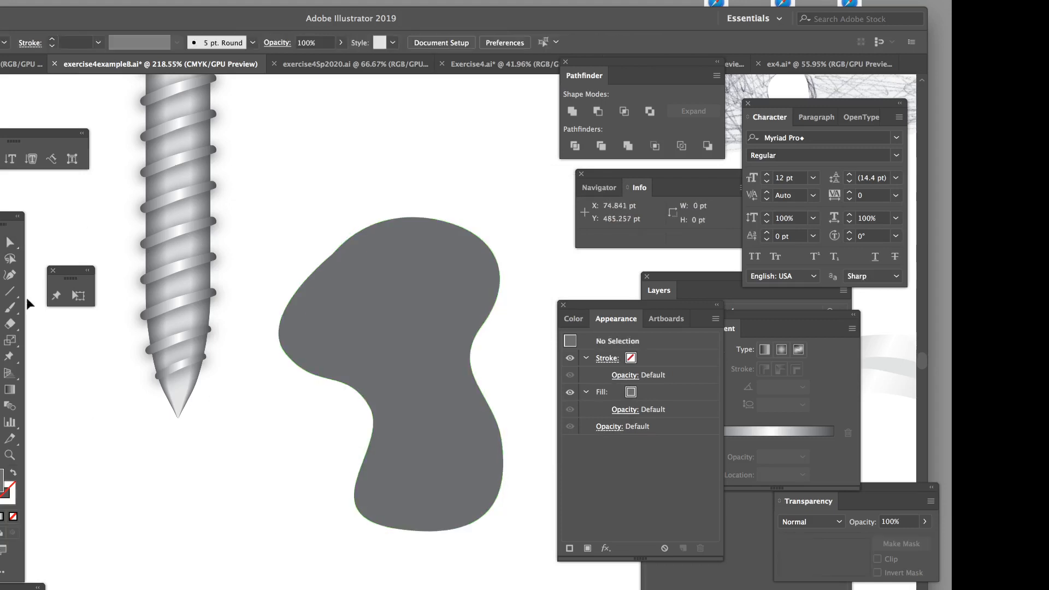
# Step: Draw a closed elongated shape about 38 by 88 pt inside the dark one and fill it with light gray C1C1C1
pyautogui.moveTo(374, 317)
pyautogui.mouseDown()
pyautogui.moveTo(373, 289)
pyautogui.moveTo(432, 278)
pyautogui.mouseUp()
pyautogui.moveTo(455, 444); pyautogui.dragTo(389, 423)
pyautogui.click(373, 316)
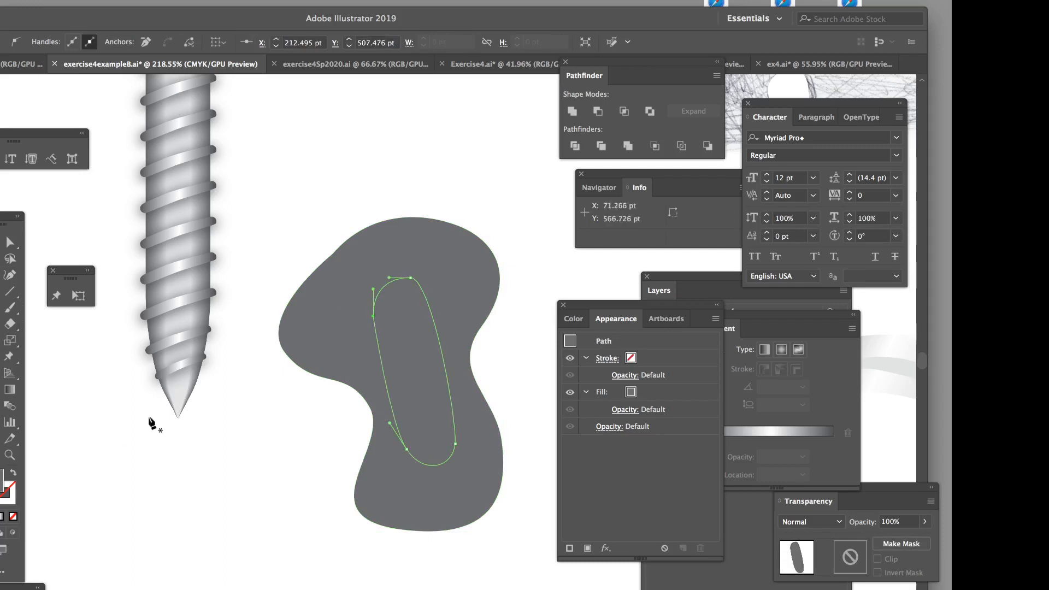
pyautogui.doubleClick(2, 481)
pyautogui.moveTo(256, 262); pyautogui.dragTo(246, 258)
pyautogui.click(571, 221)
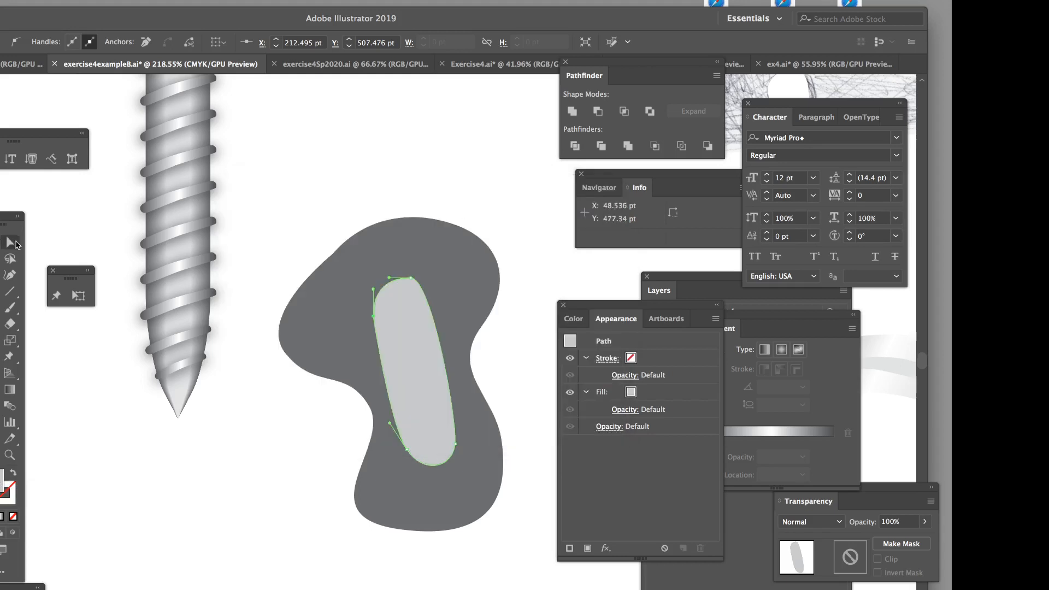
# Step: Select and delete the tiny stray path lying to the left of the screw
pyautogui.press('v')
pyautogui.moveTo(311, 219); pyautogui.dragTo(426, 348)
pyautogui.moveTo(38, 198); pyautogui.dragTo(99, 249)
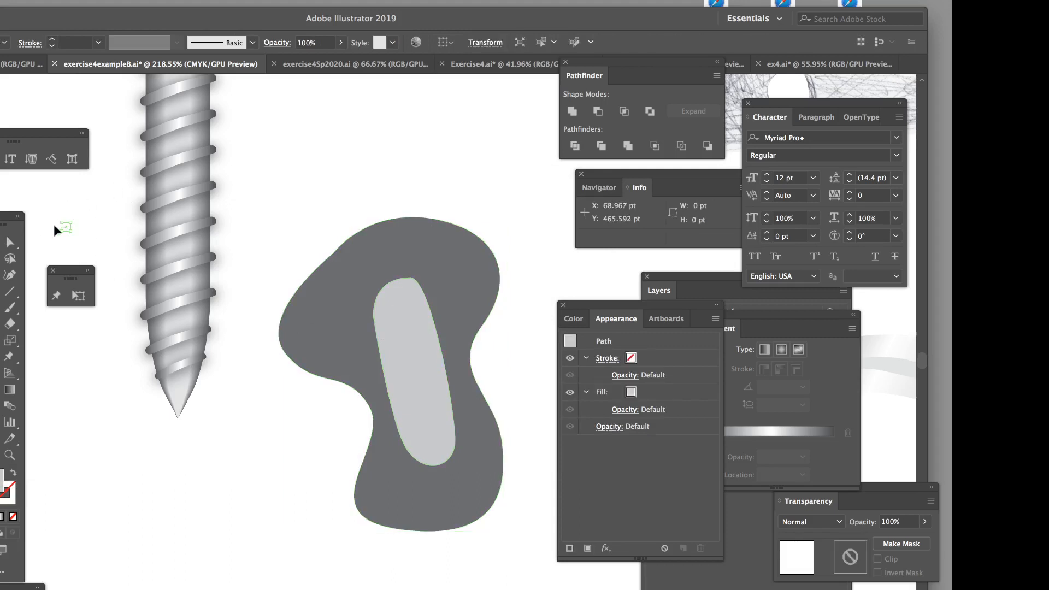
pyautogui.press('Delete')
# Step: Try blending the two shapes with the Blend tool using the anchor at the outer shape's left waist, and undo it
pyautogui.moveTo(326, 210); pyautogui.dragTo(430, 336)
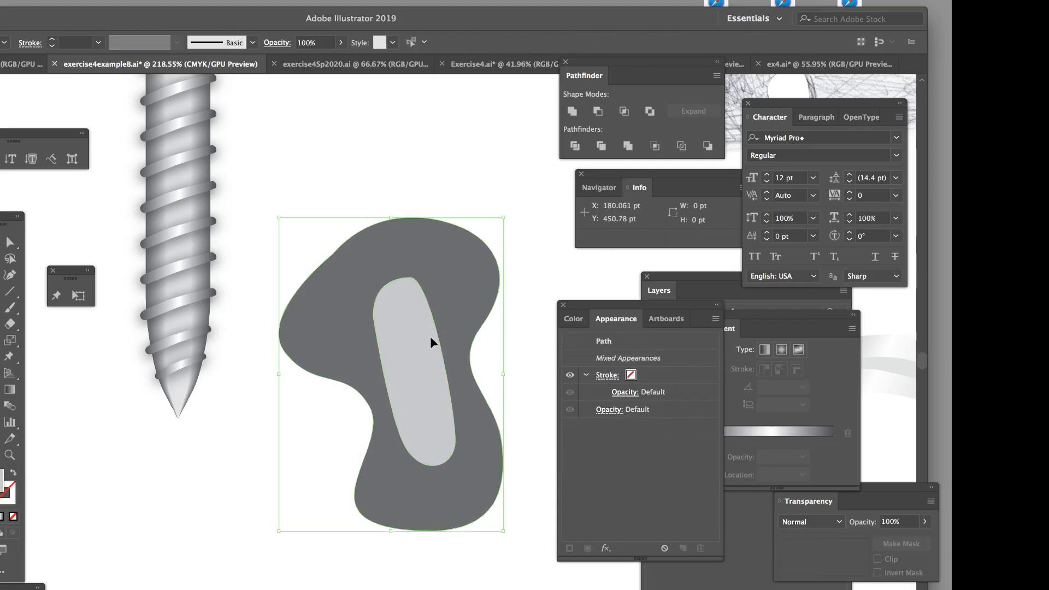
pyautogui.click(11, 408)
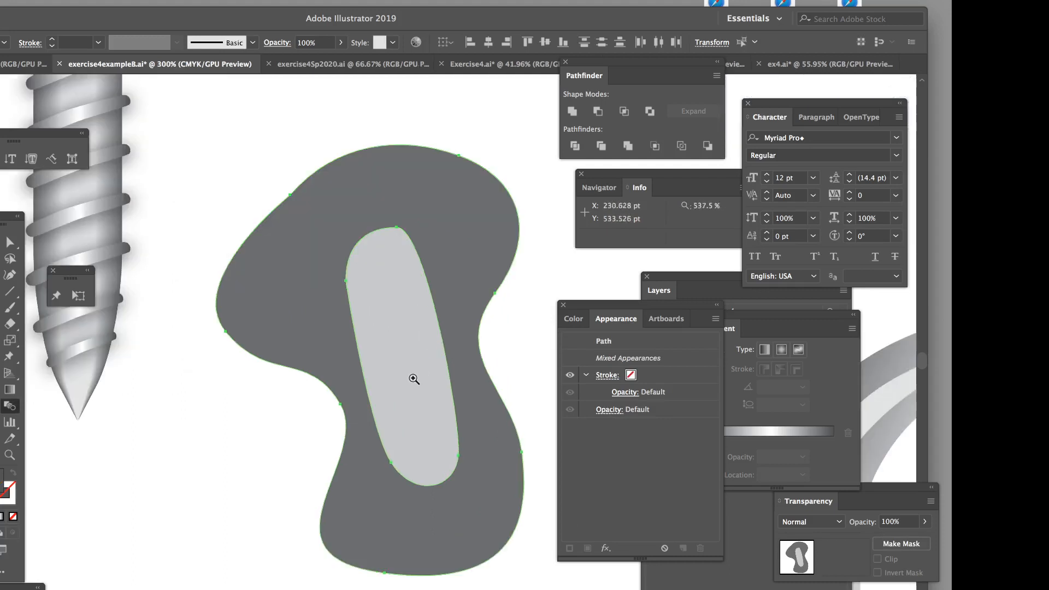
pyautogui.hotkey('ctrl', '=')
pyautogui.click(341, 406)
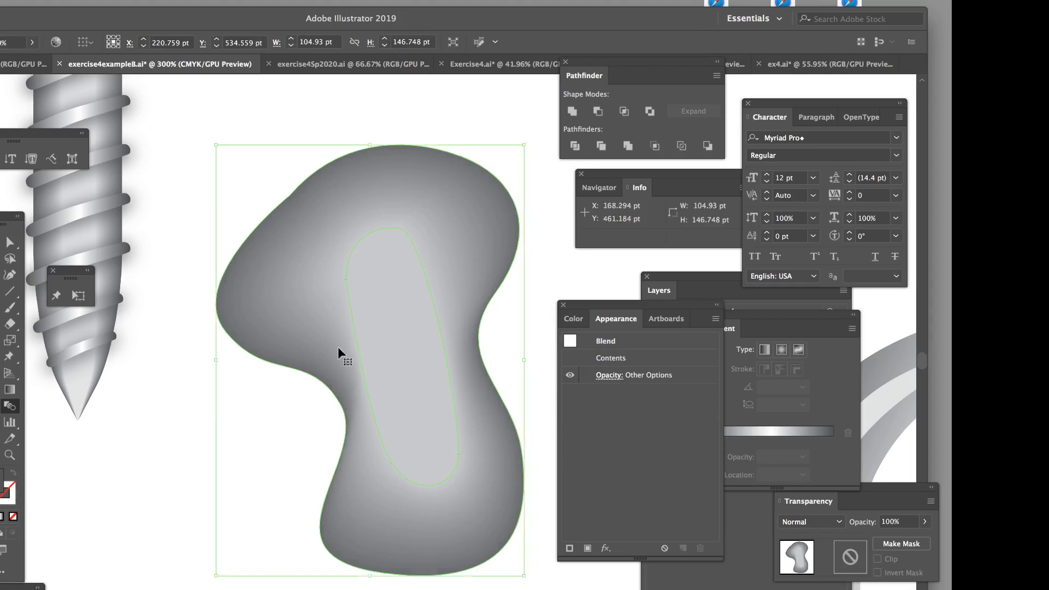
pyautogui.press('super+z')
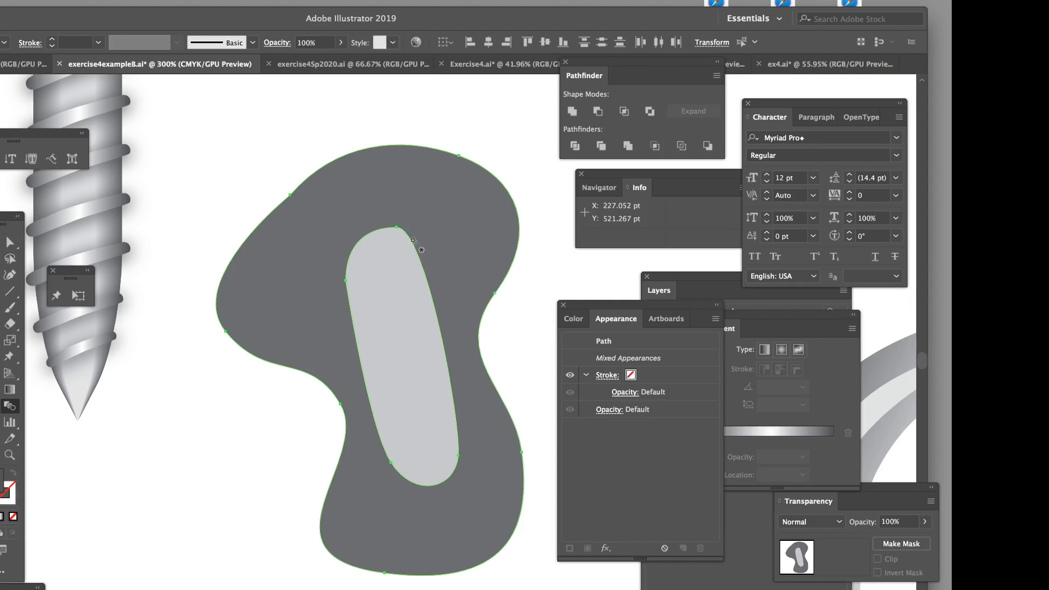
# Step: Try the blend twice more from other anchors, including the inner shape's top and the outer shape's bottom, undoing each blend
pyautogui.click(398, 227)
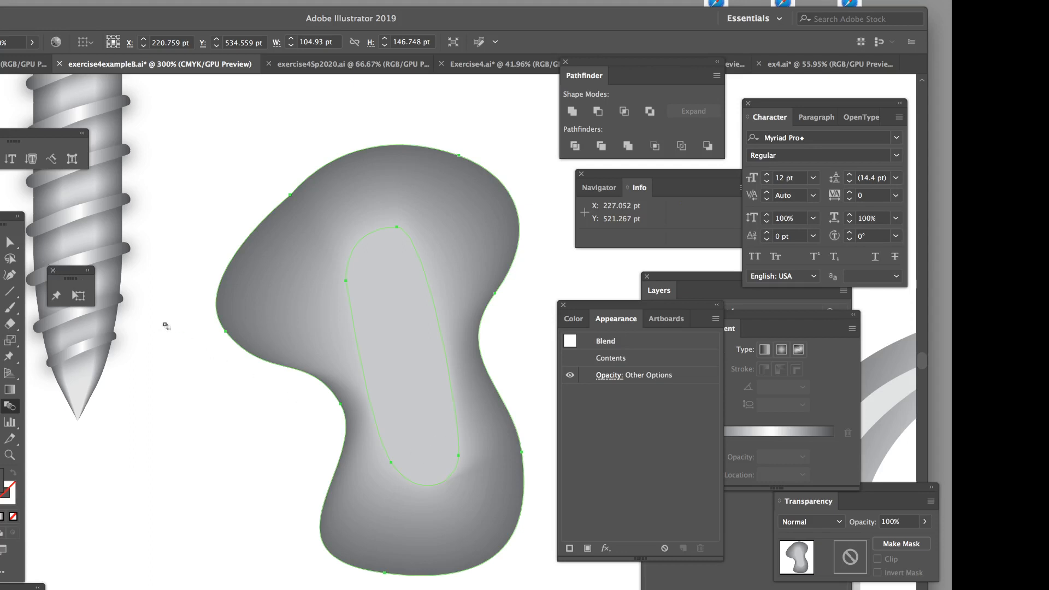
pyautogui.press('super+z')
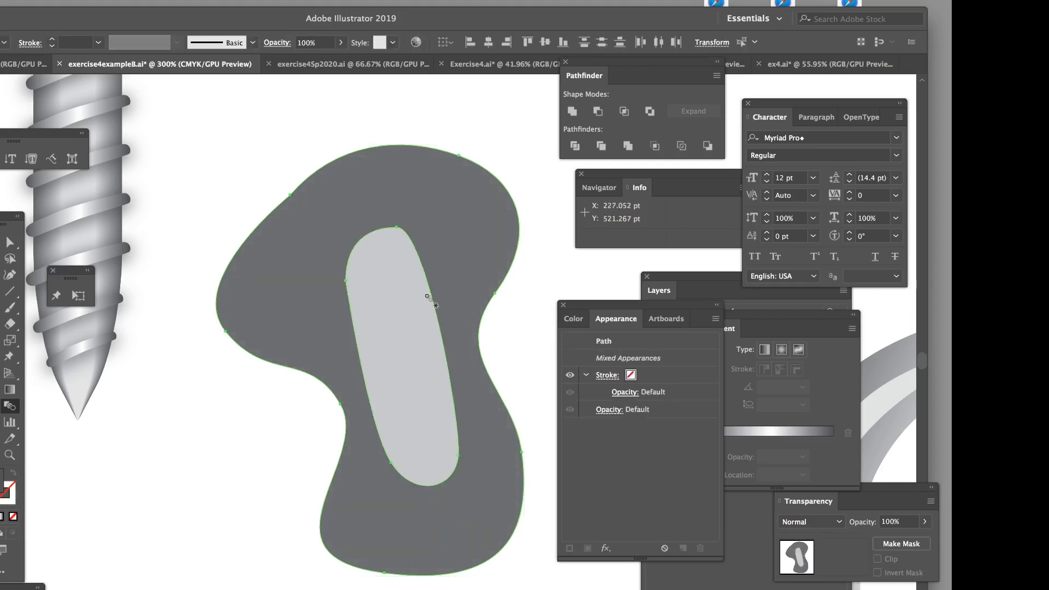
pyautogui.click(354, 300)
pyautogui.click(385, 573)
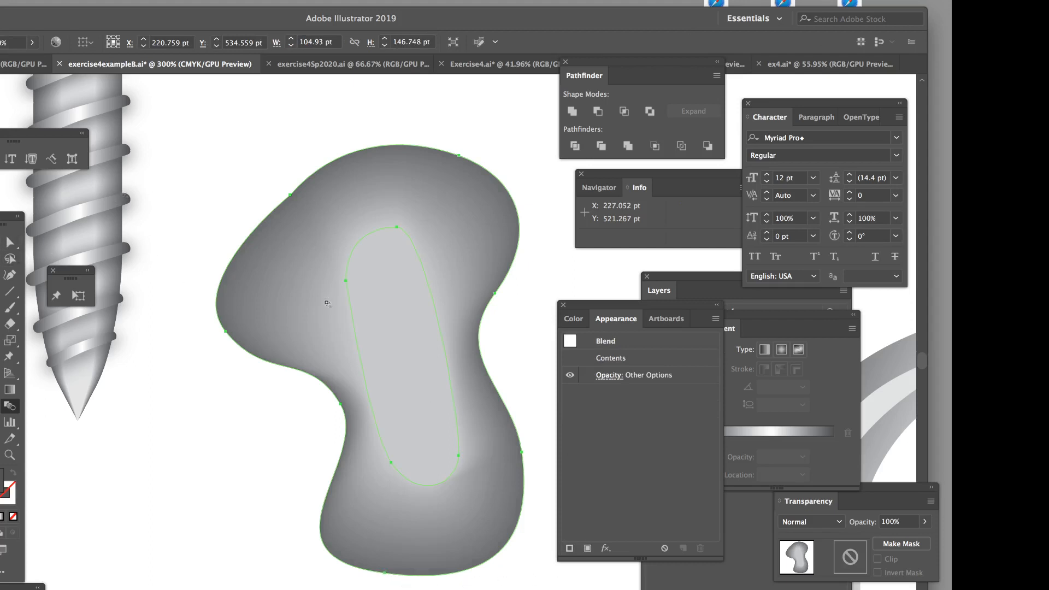
pyautogui.hotkey('ctrl', 'z')
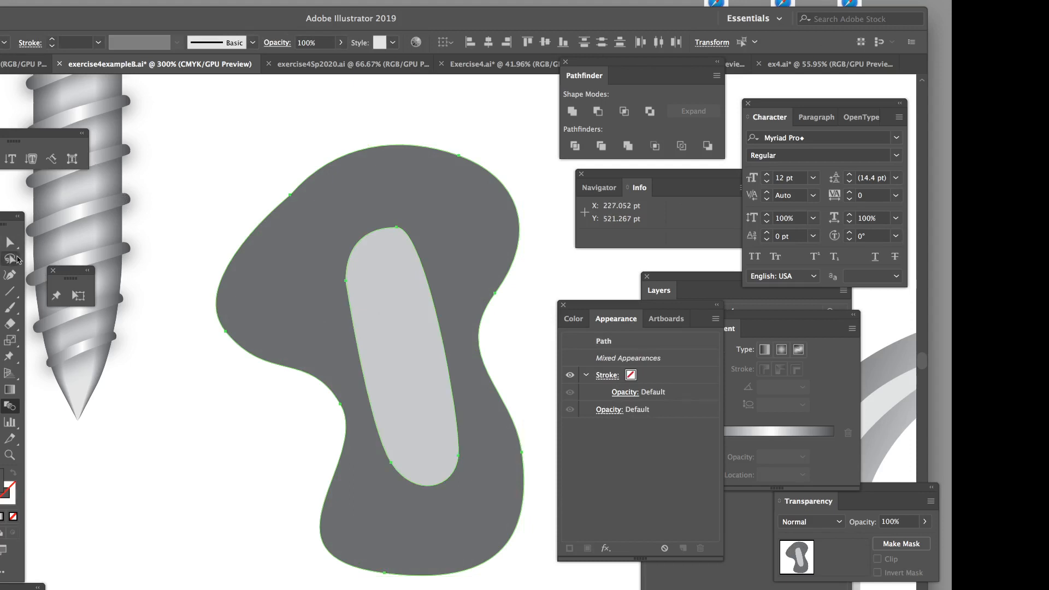
# Step: Reselect both shapes, blend them using the anchor on the outer shape's lower right edge, and deselect the blend
pyautogui.press('v')
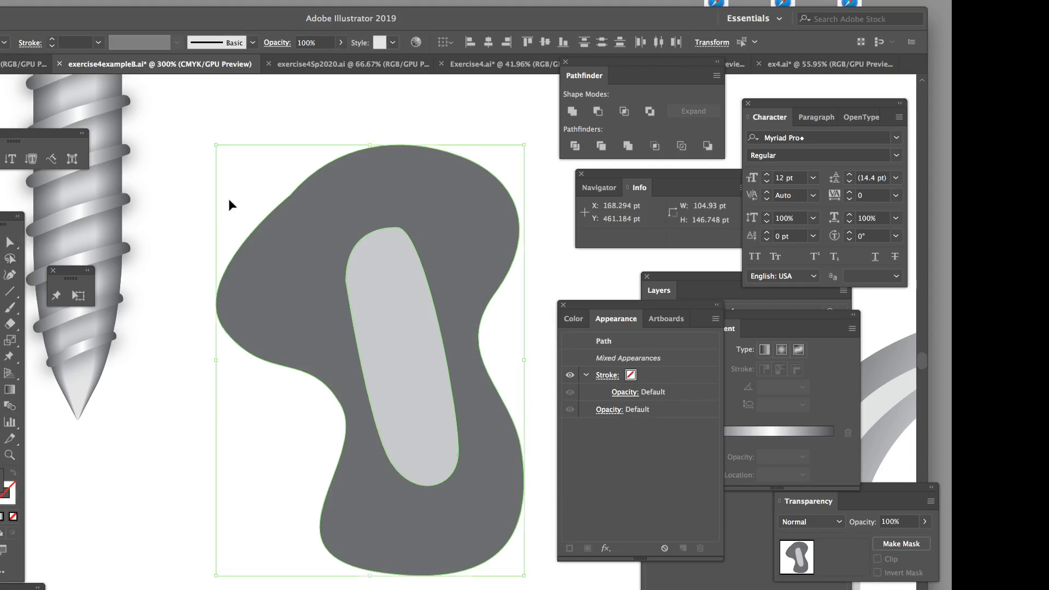
pyautogui.click(181, 175)
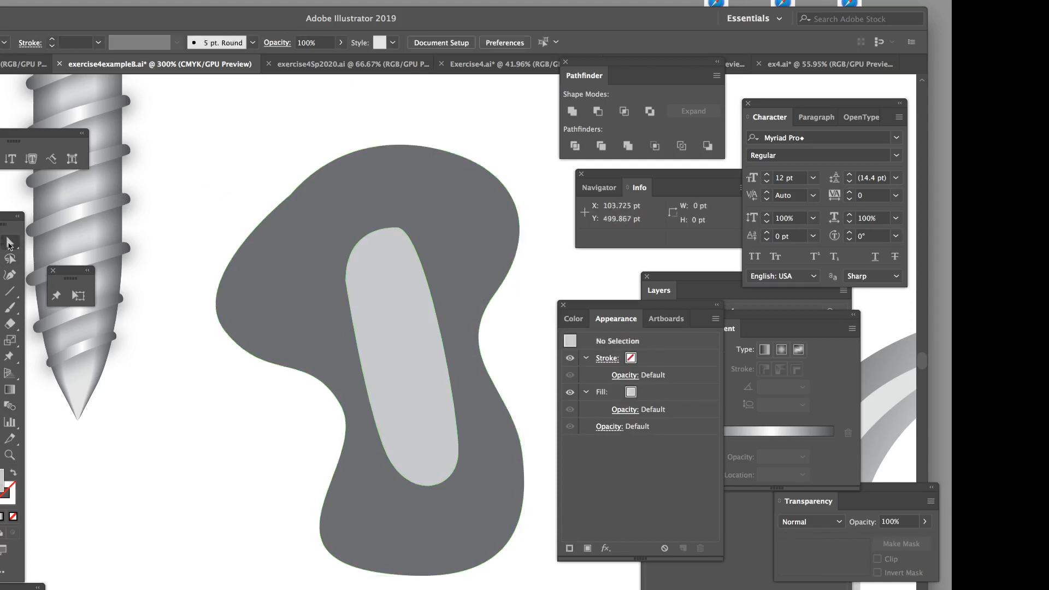
pyautogui.click(360, 272)
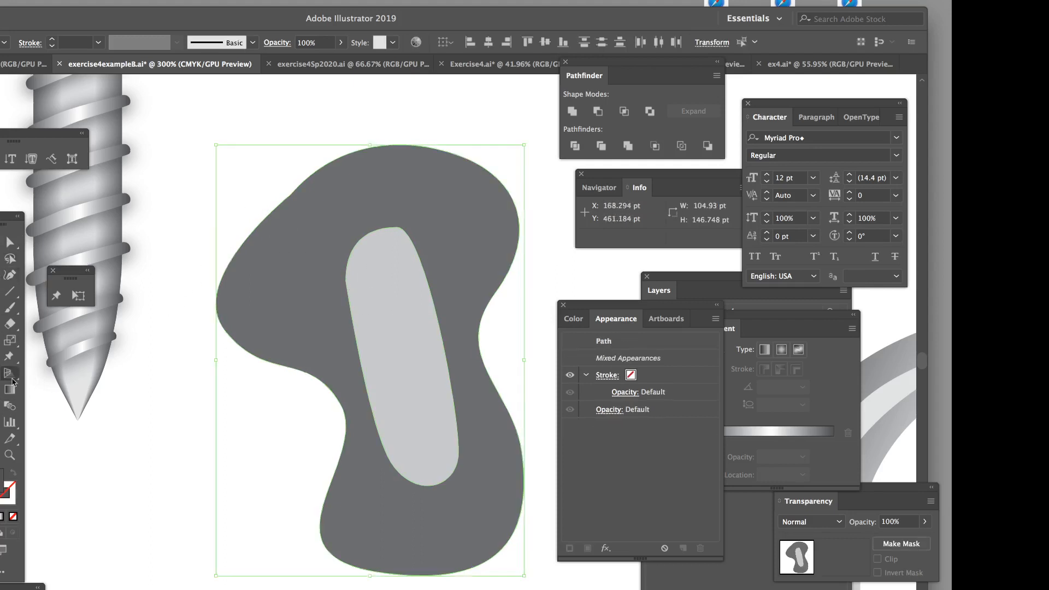
pyautogui.click(10, 406)
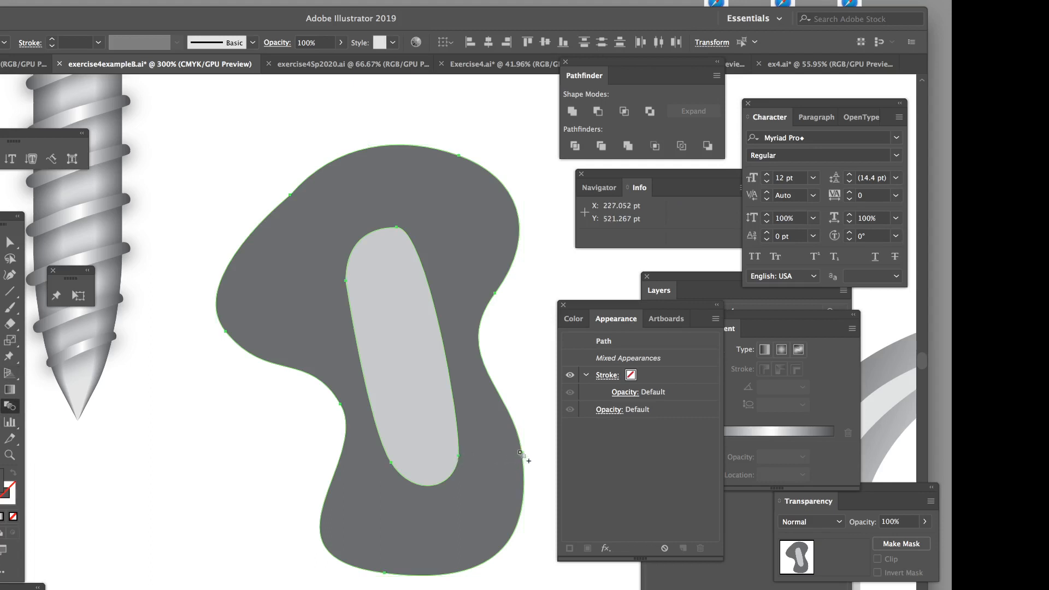
pyautogui.click(520, 453)
pyautogui.click(10, 242)
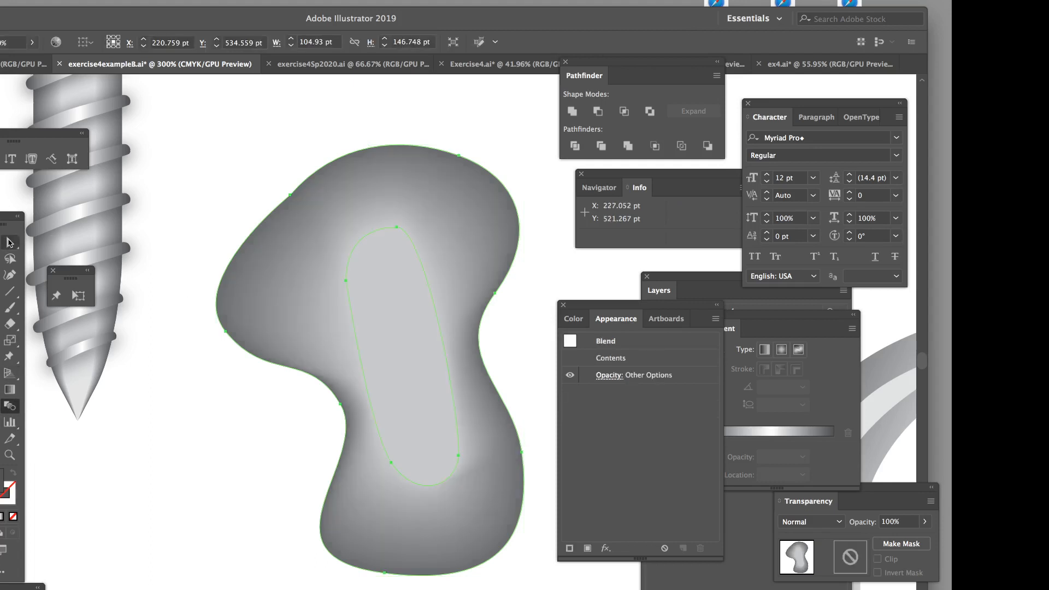
pyautogui.click(197, 196)
# Step: Select only the blend's inner shape and recolor its fill to a dark gray
pyautogui.press('a')
pyautogui.click(381, 320)
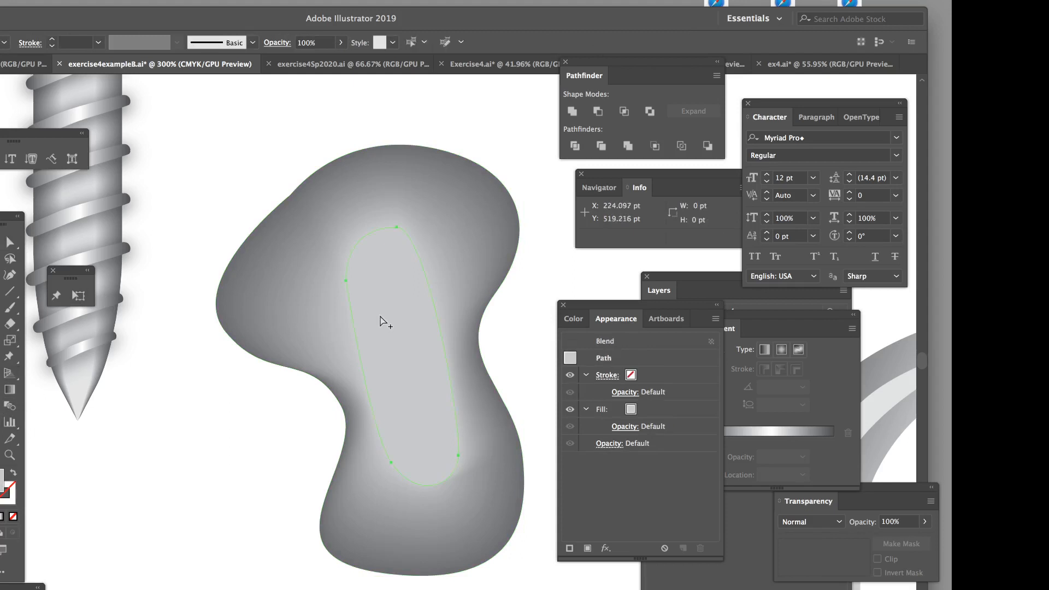
pyautogui.doubleClick(1, 485)
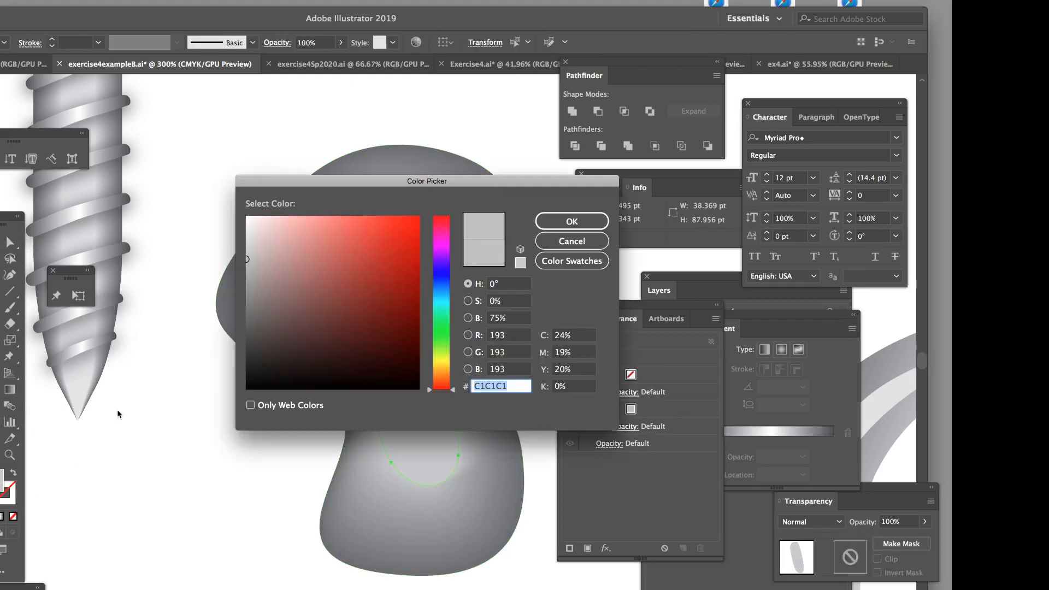
pyautogui.click(400, 316)
pyautogui.click(563, 222)
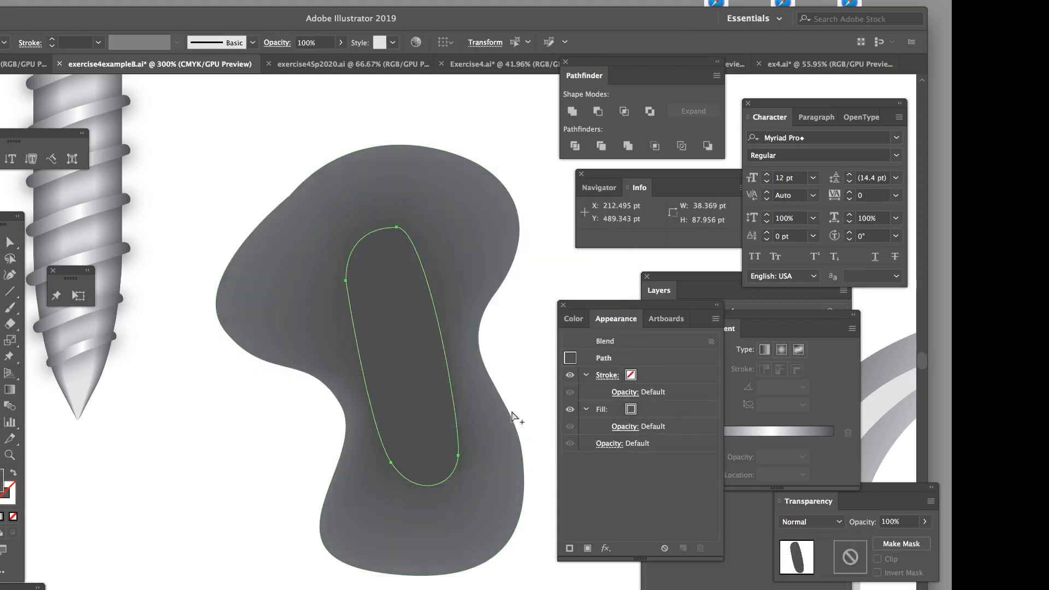
# Step: Switch the inner shape's color mode to RGB, fill it with dark red 6D0C0C and deselect it
pyautogui.click(513, 329)
pyautogui.click(426, 368)
pyautogui.click(575, 320)
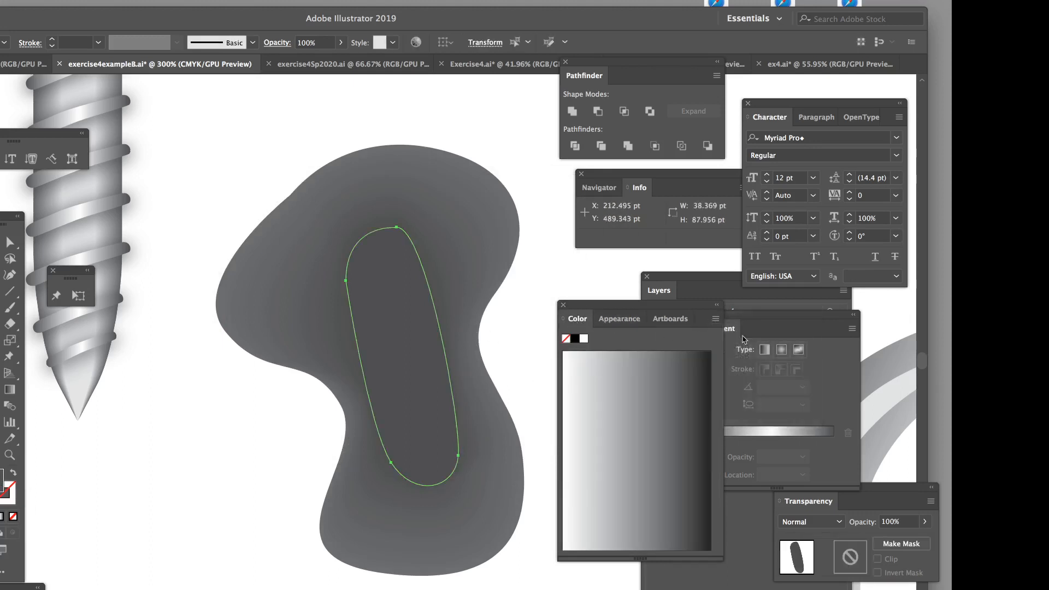
pyautogui.click(716, 321)
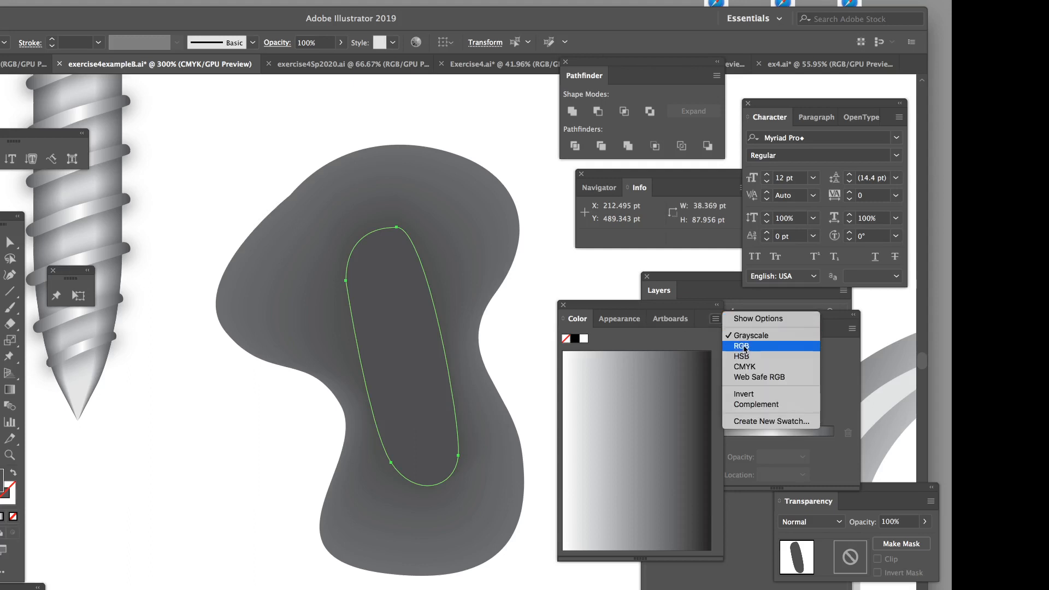
pyautogui.click(742, 346)
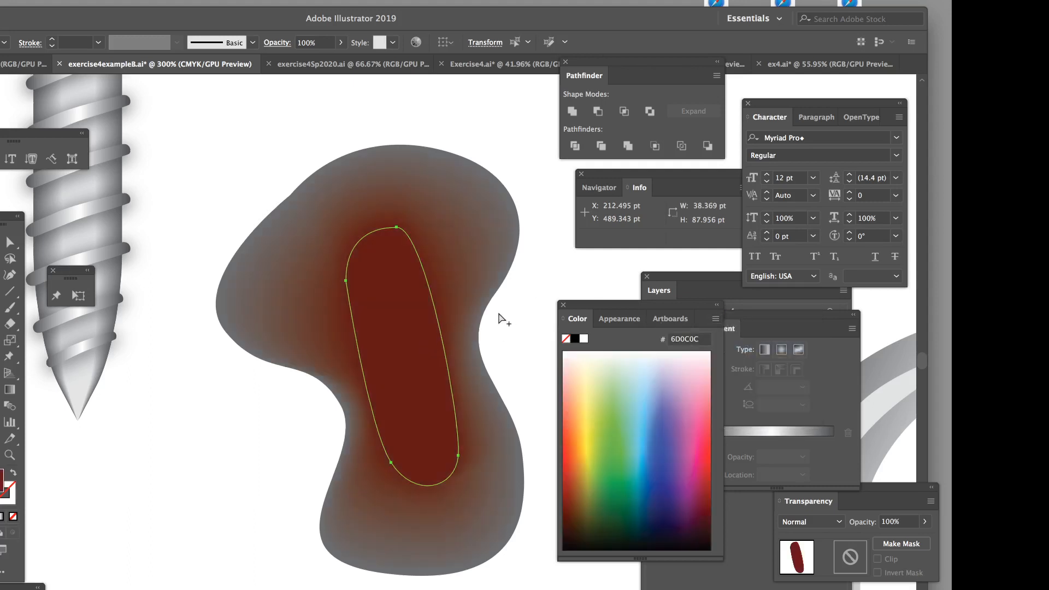
pyautogui.click(541, 260)
pyautogui.click(402, 314)
pyautogui.click(524, 220)
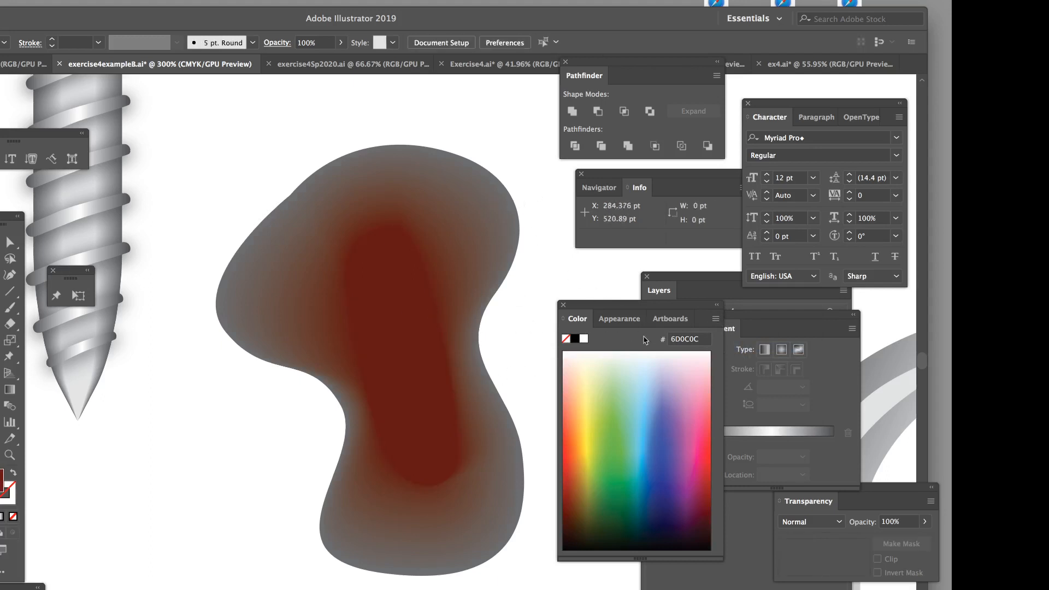
# Step: Select the blend's outer shape, switch its color mode to RGB and fill it with light blue 6FAADC
pyautogui.click(716, 319)
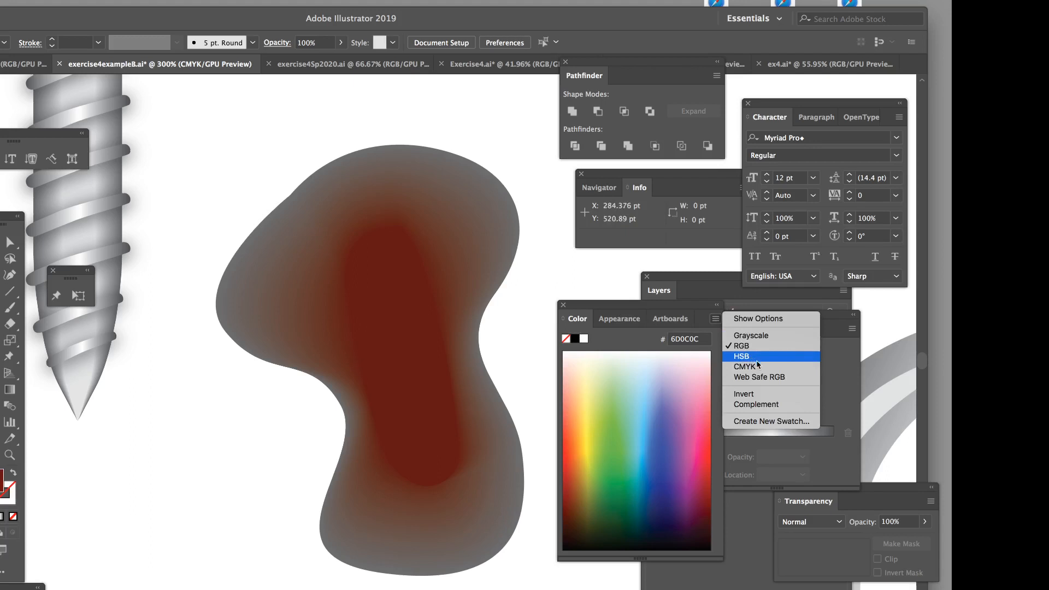
pyautogui.click(569, 264)
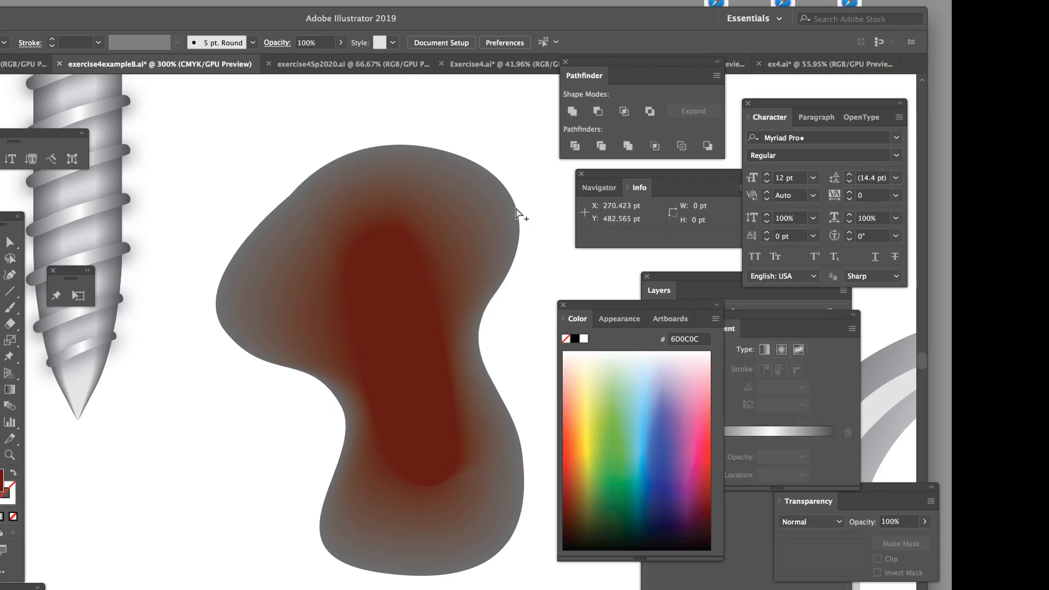
pyautogui.click(516, 210)
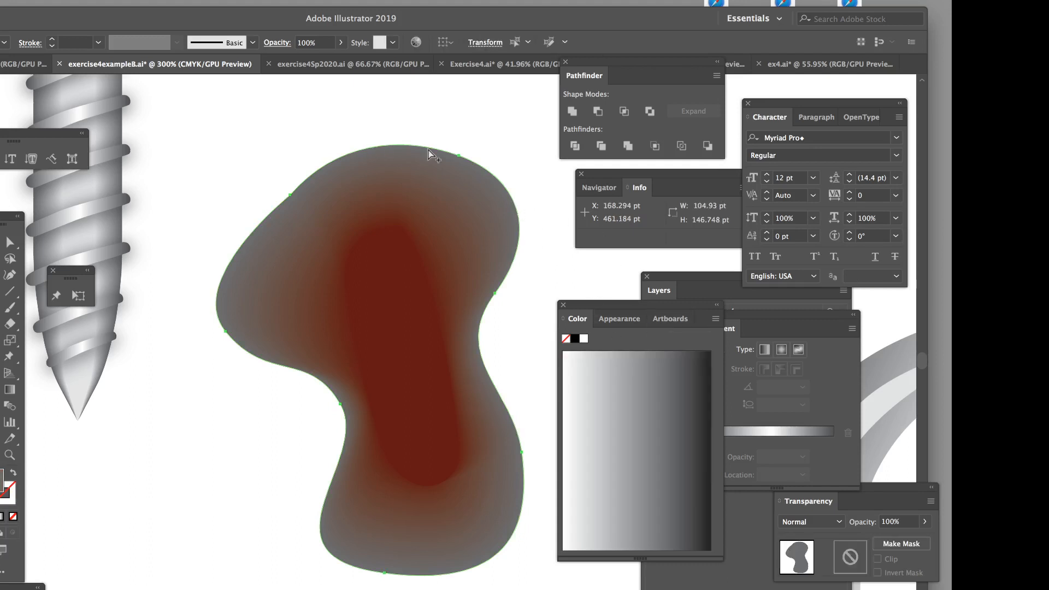
pyautogui.click(716, 322)
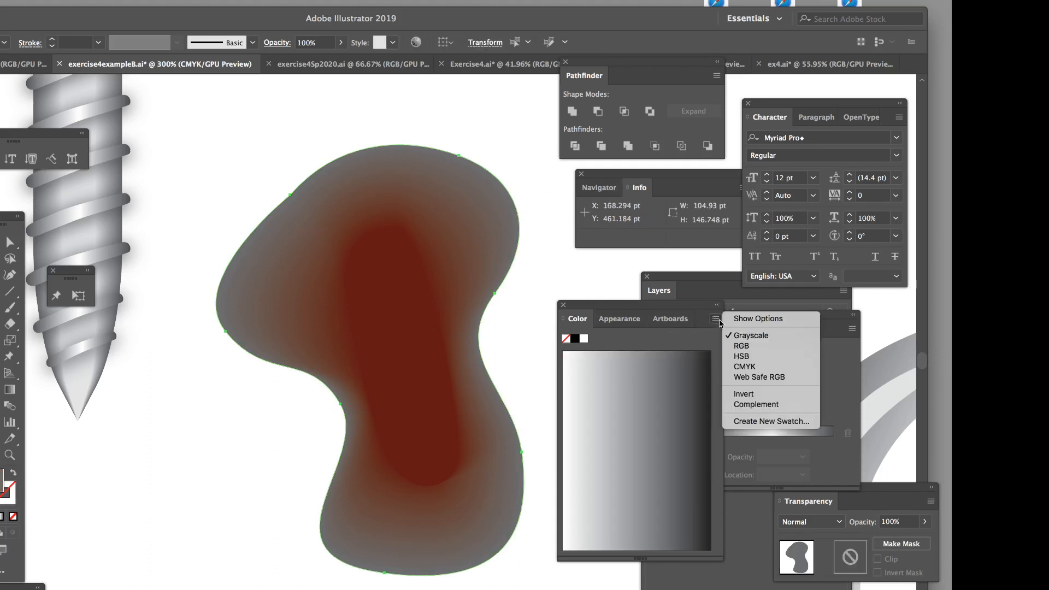
pyautogui.click(741, 344)
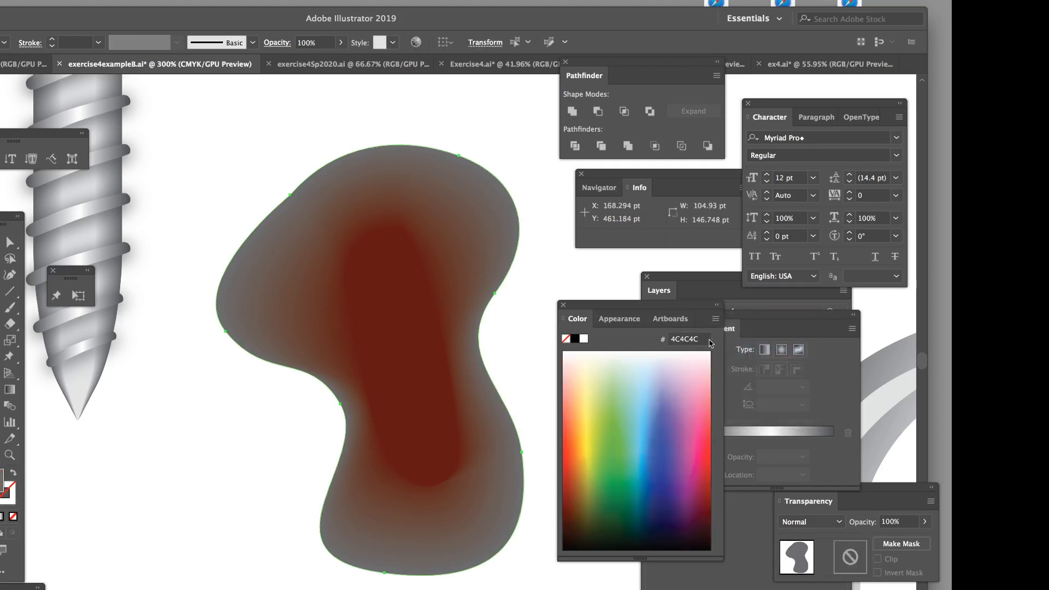
pyautogui.click(651, 413)
pyautogui.click(246, 166)
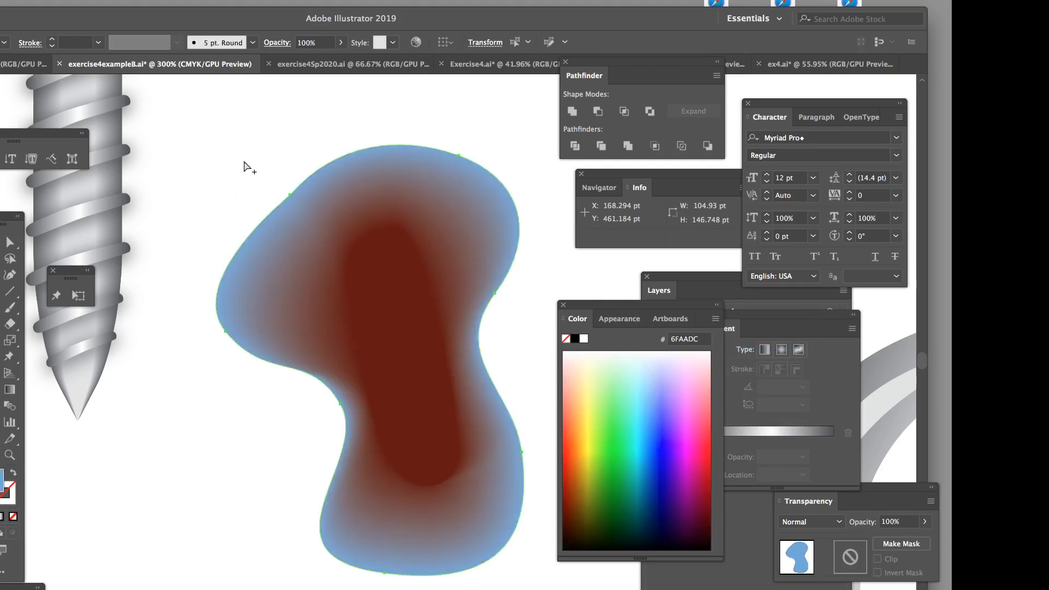
# Step: Move the blend's dark red inner shape about 77 pt left and 36 pt down, past the outer shape's edge
pyautogui.moveTo(404, 316); pyautogui.dragTo(230, 418)
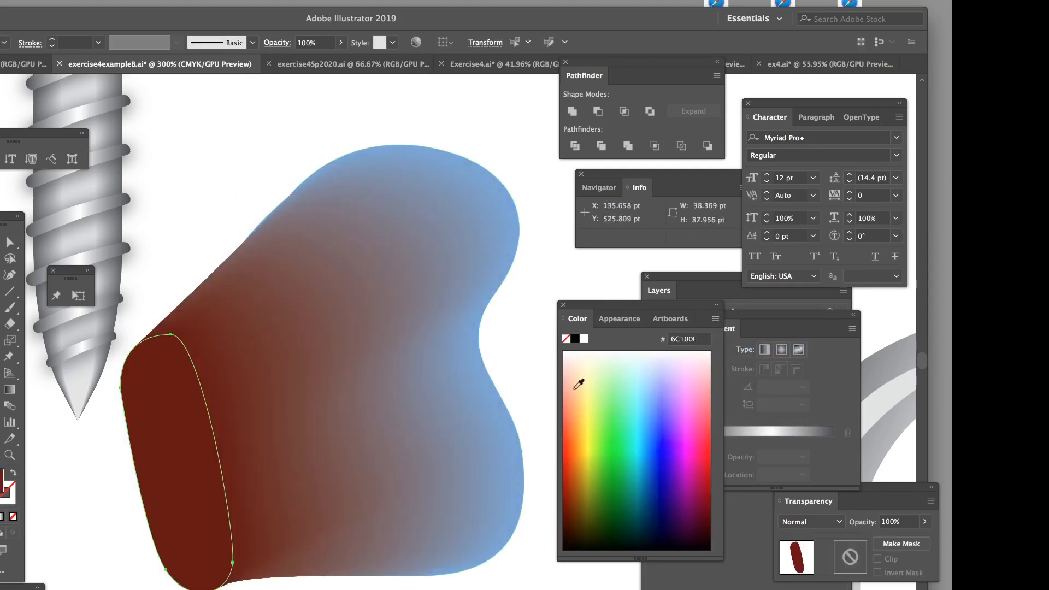